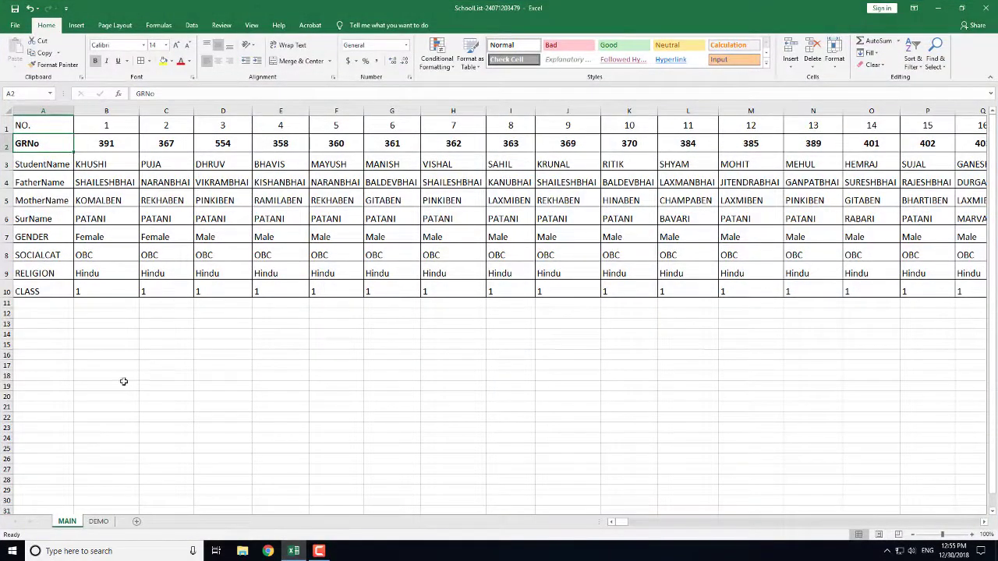
Step: Review the MAIN records (GRNo 391 in B2 and its details), then show the DEMO list with the Formulas ribbon
{"action": "left_click", "coordinate": [95, 522]}
{"action": "left_click", "coordinate": [69, 522]}
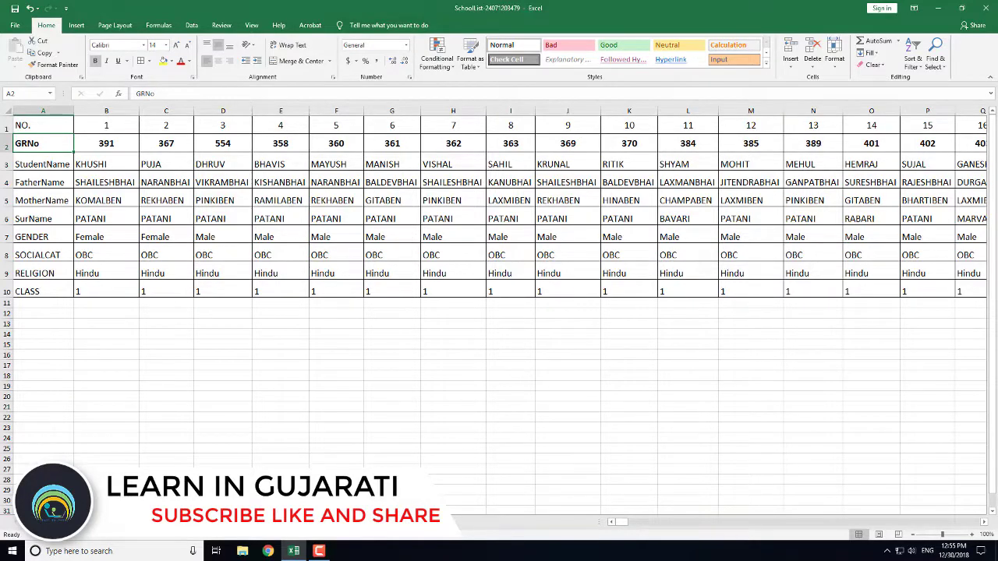
{"action": "left_click_drag", "start_coordinate": [623, 523], "coordinate": [629, 525]}
{"action": "left_click_drag", "start_coordinate": [736, 525], "coordinate": [651, 533]}
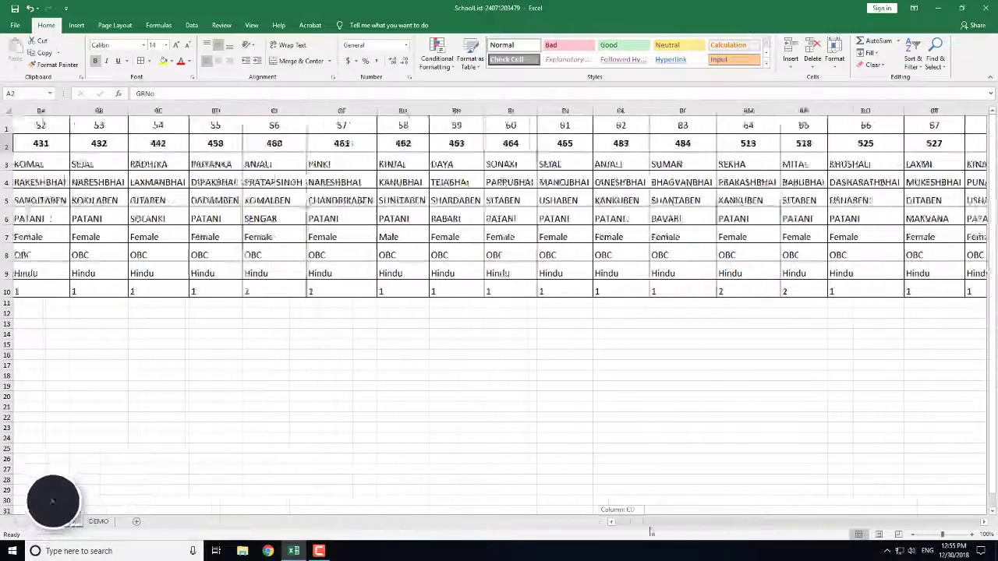
{"action": "left_click_drag", "start_coordinate": [651, 533], "coordinate": [624, 524]}
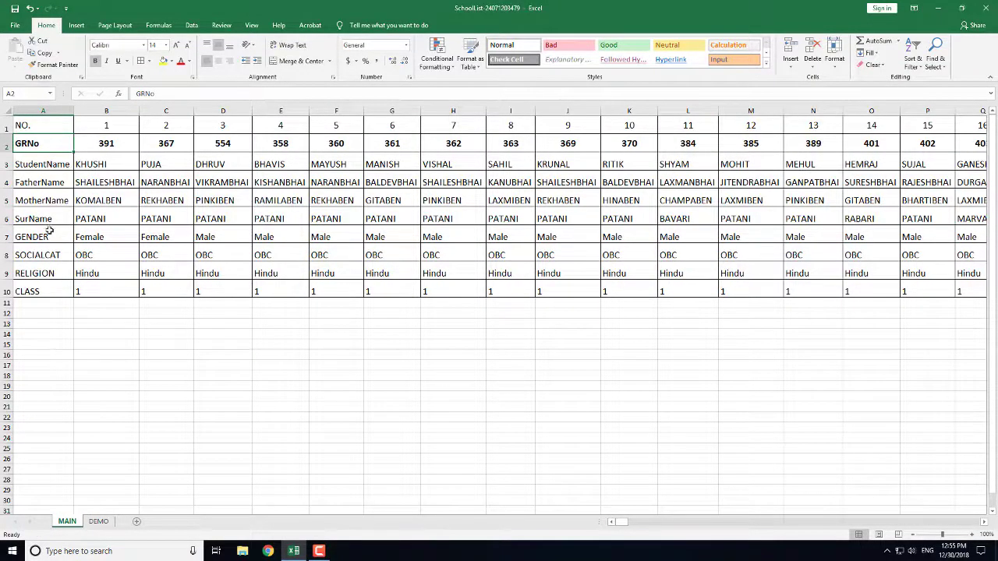
{"action": "left_click", "coordinate": [115, 143]}
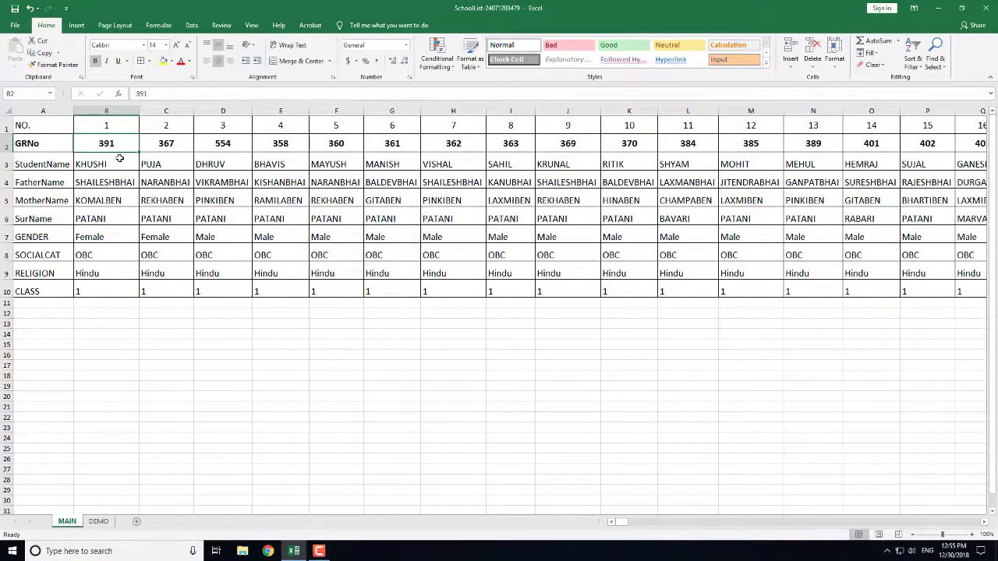
{"action": "left_click_drag", "start_coordinate": [115, 164], "coordinate": [120, 290]}
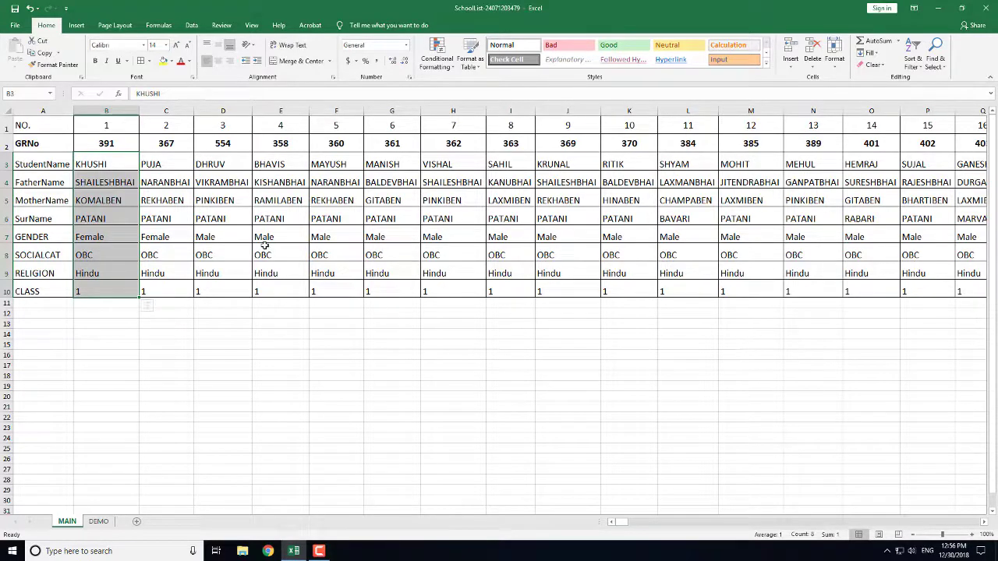
{"action": "left_click", "coordinate": [99, 522]}
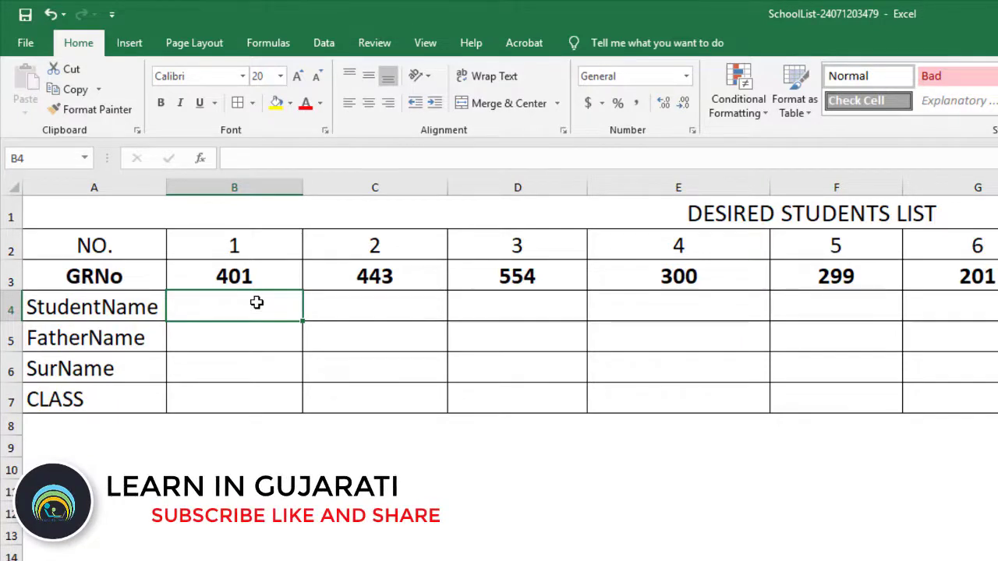
{"action": "left_click", "coordinate": [272, 49]}
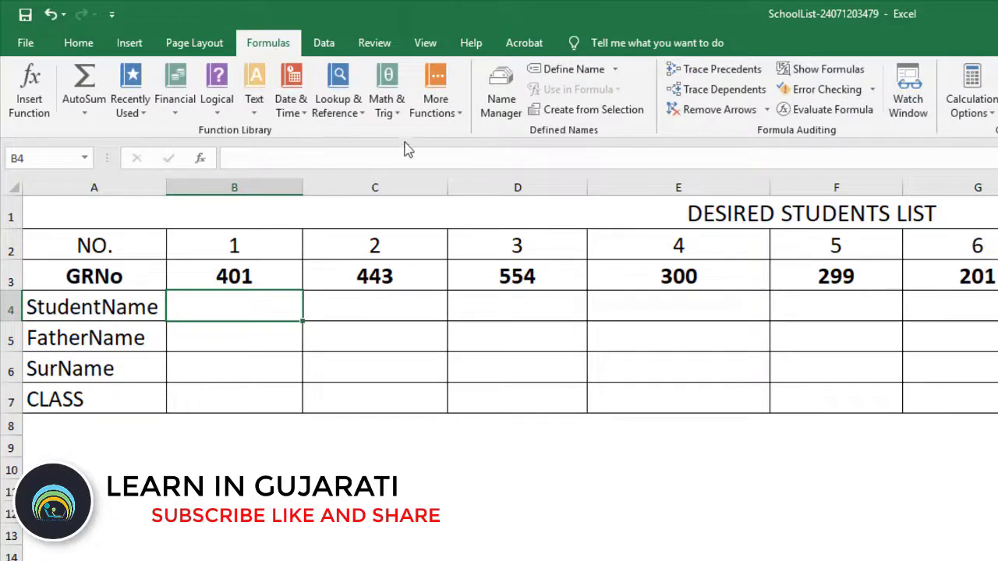
Step: Insert an HLOOKUP into B4 using B3 (GRNo 401) as its lookup value
{"action": "left_click", "coordinate": [362, 113]}
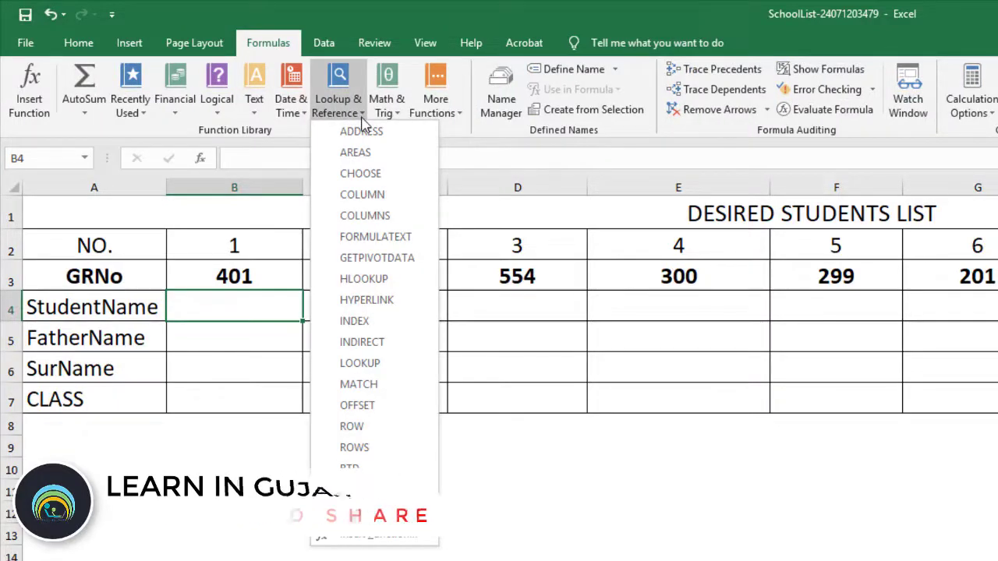
{"action": "left_click", "coordinate": [381, 279]}
{"action": "mouse_move", "coordinate": [641, 440]}
{"action": "left_mouse_down"}
{"action": "mouse_move", "coordinate": [682, 195]}
{"action": "mouse_move", "coordinate": [718, 330]}
{"action": "left_mouse_up"}
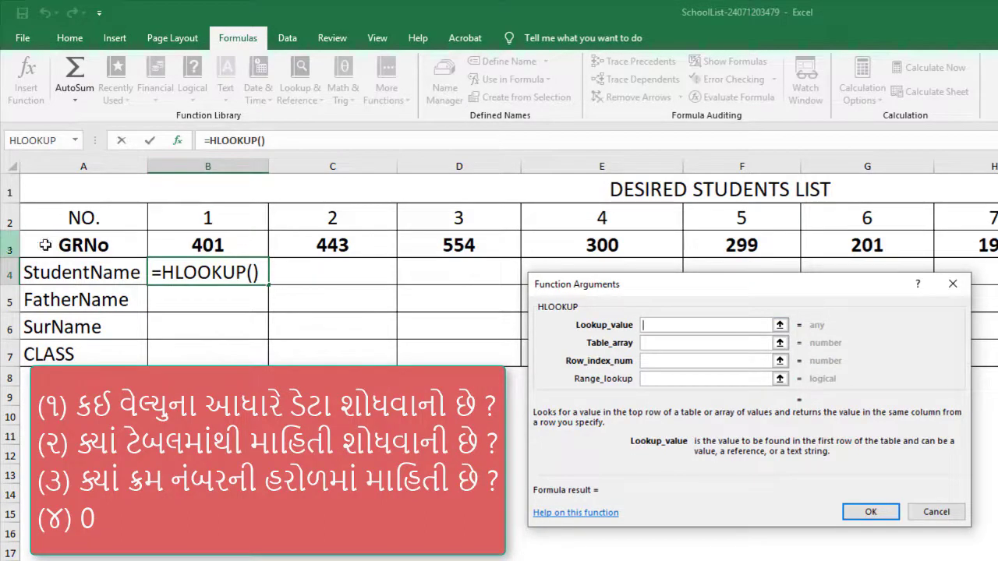
{"action": "left_click", "coordinate": [208, 245]}
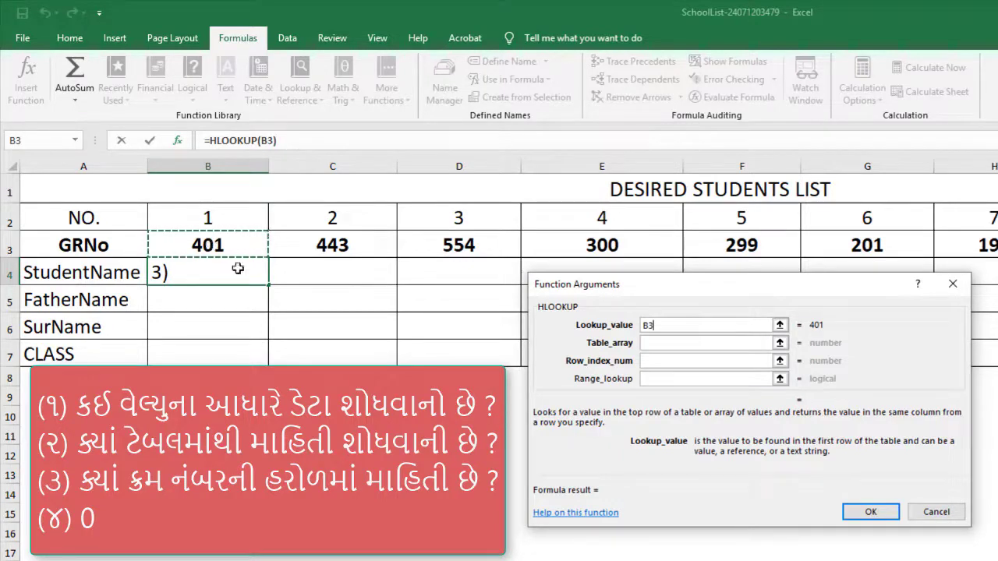
{"action": "left_click", "coordinate": [668, 342]}
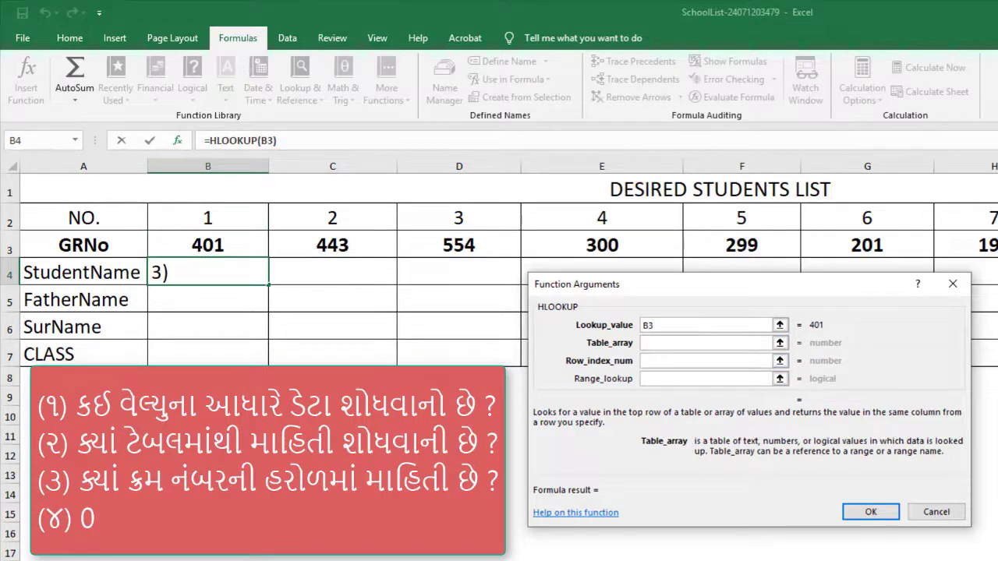
Step: Bring up the MAIN sheet's data with the Function Arguments dialog moved out of the way
{"action": "key", "text": "ctrl+Page_Up"}
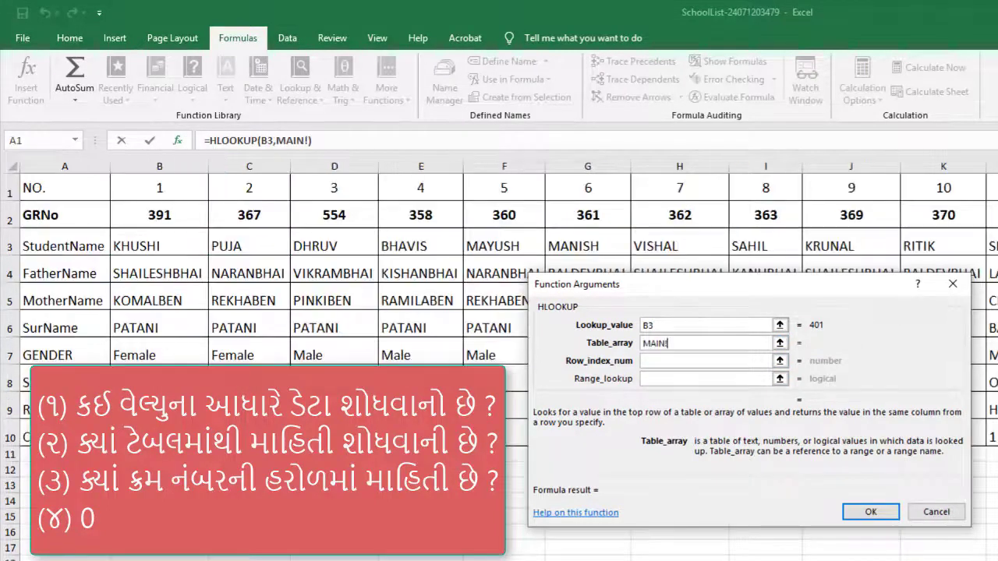
{"action": "left_click_drag", "start_coordinate": [595, 286], "coordinate": [562, 454]}
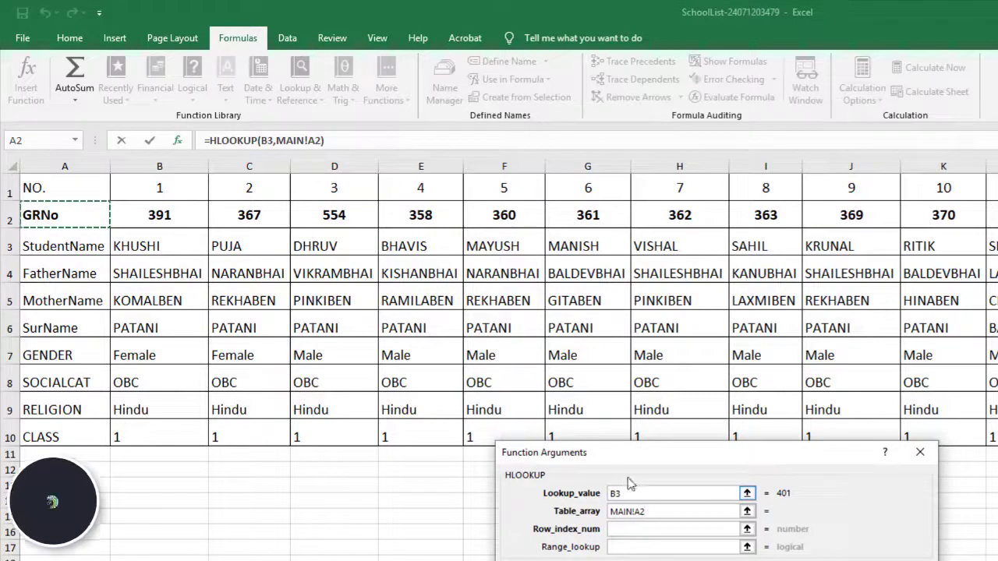
{"action": "key", "text": "ctrl+Page_Up"}
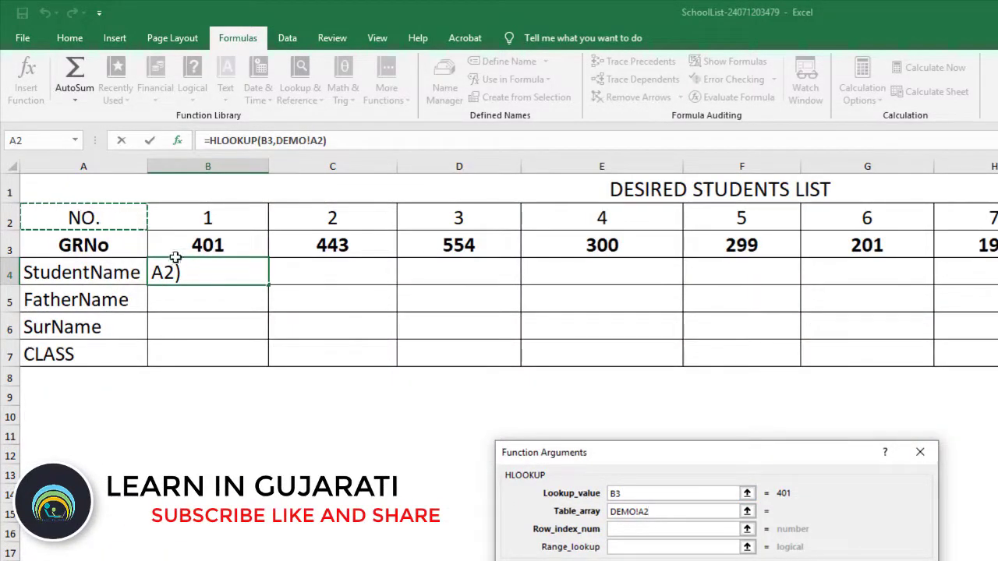
{"action": "key", "text": "ctrl+Page_Down"}
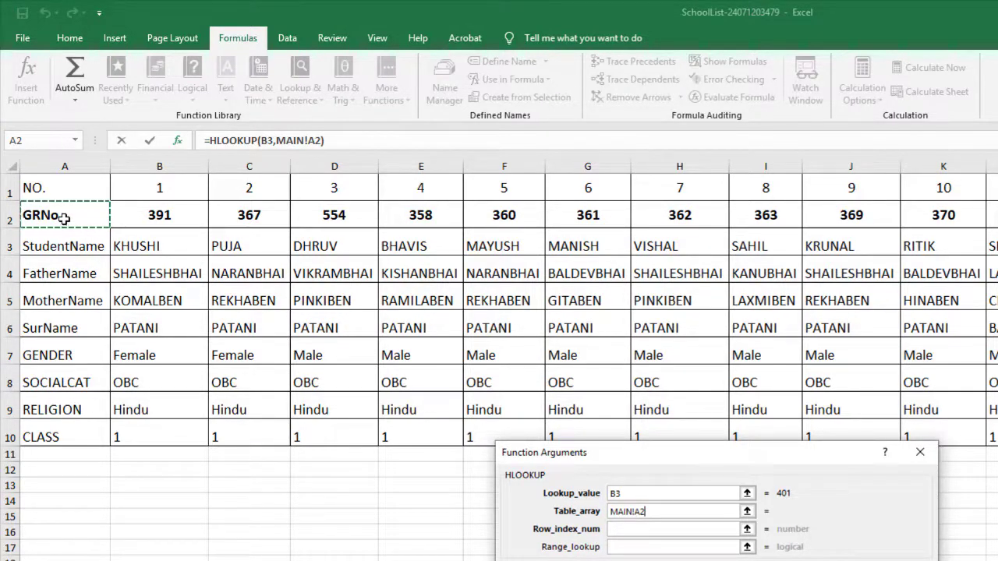
Step: Extend the Table_array across to column PR and down to the CLASS row: MAIN!A2:PR10
{"action": "key", "text": "shift+End"}
{"action": "key", "text": "shift+Right"}
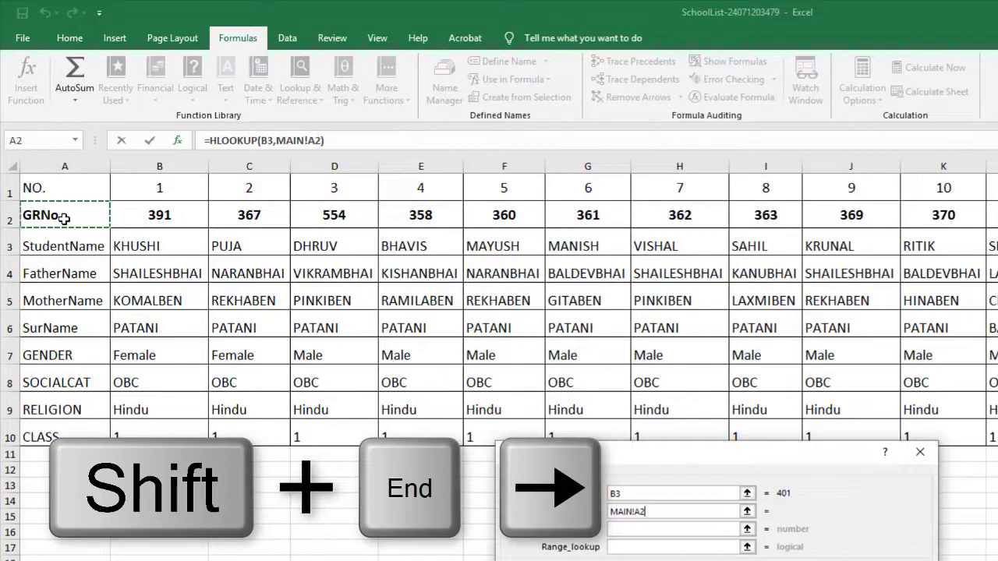
{"action": "key", "text": "shift+End"}
{"action": "key", "text": "shift+Right"}
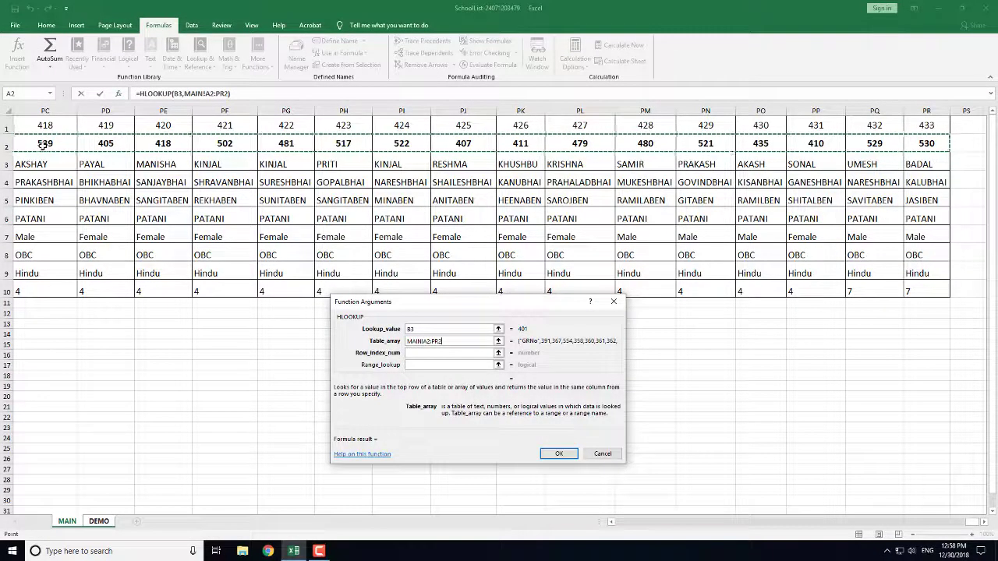
{"action": "key", "text": "shift+End"}
{"action": "key", "text": "shift+Down"}
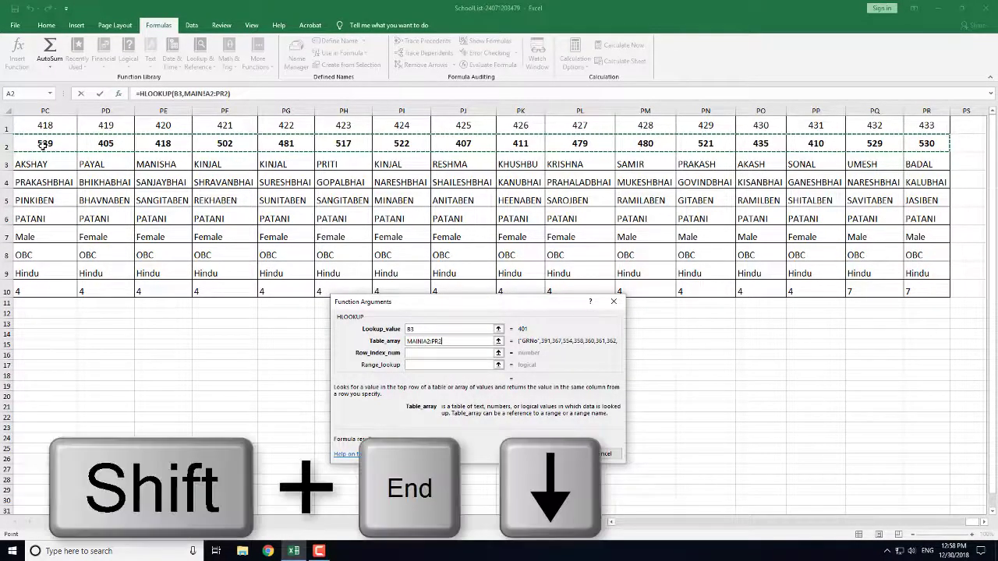
{"action": "key", "text": "shift+End"}
{"action": "key", "text": "shift+Down"}
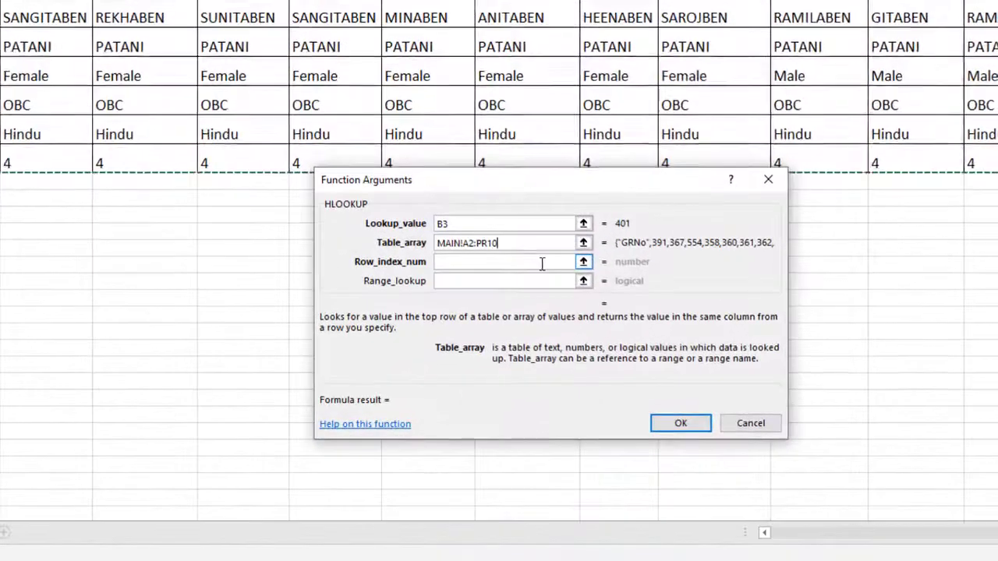
{"action": "left_click", "coordinate": [474, 356]}
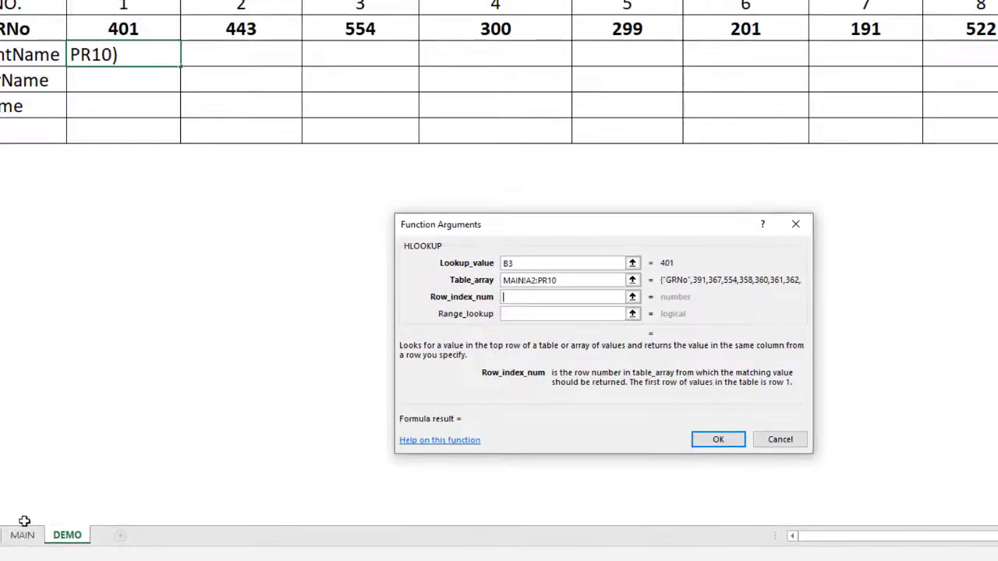
Step: Set row index 2 and range lookup 0, completing =HLOOKUP(B3,MAIN!A2:PR10,2,0) in B4
{"action": "left_click", "coordinate": [21, 535]}
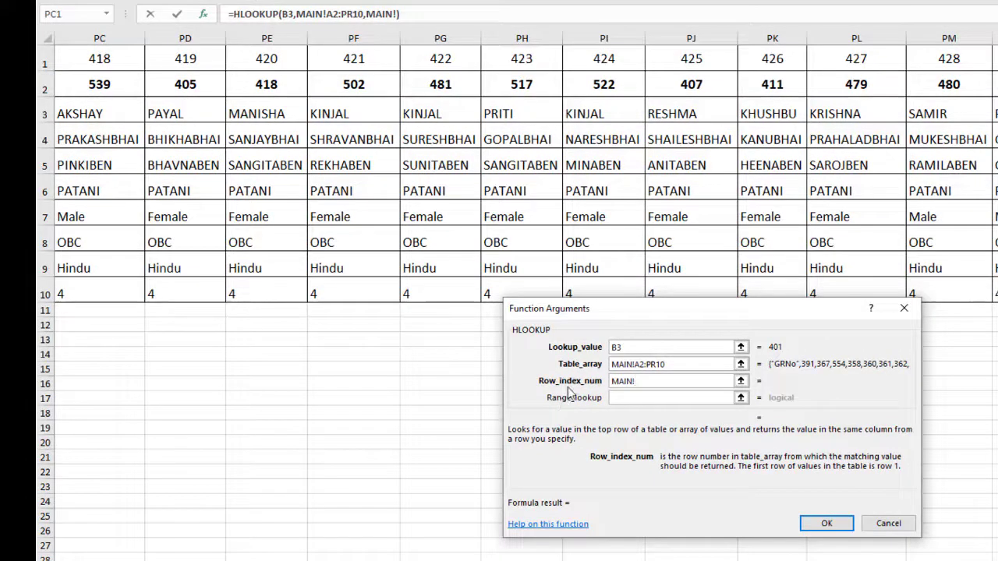
{"action": "key", "text": "BackSpace"}
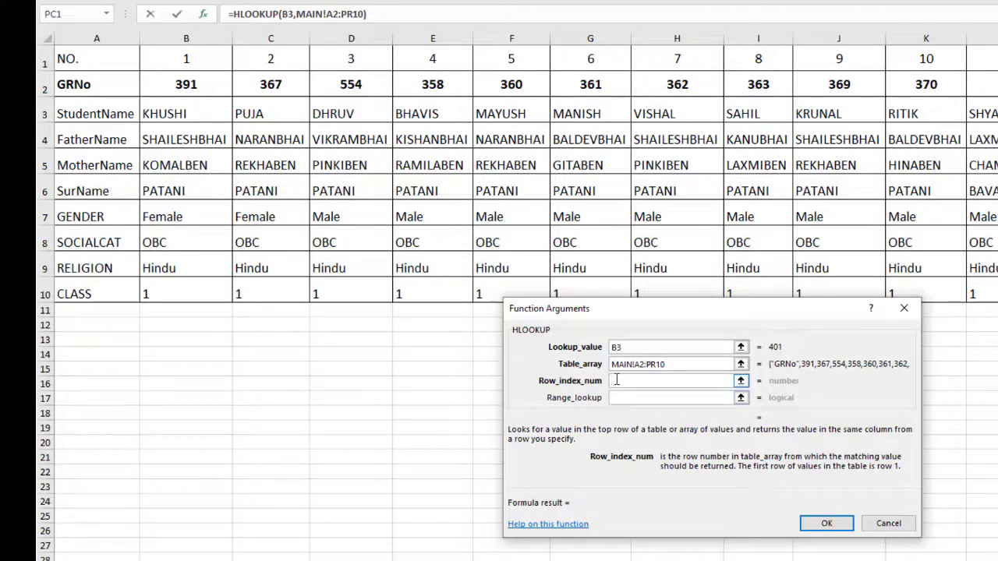
{"action": "type", "text": "2"}
{"action": "left_click", "coordinate": [655, 398]}
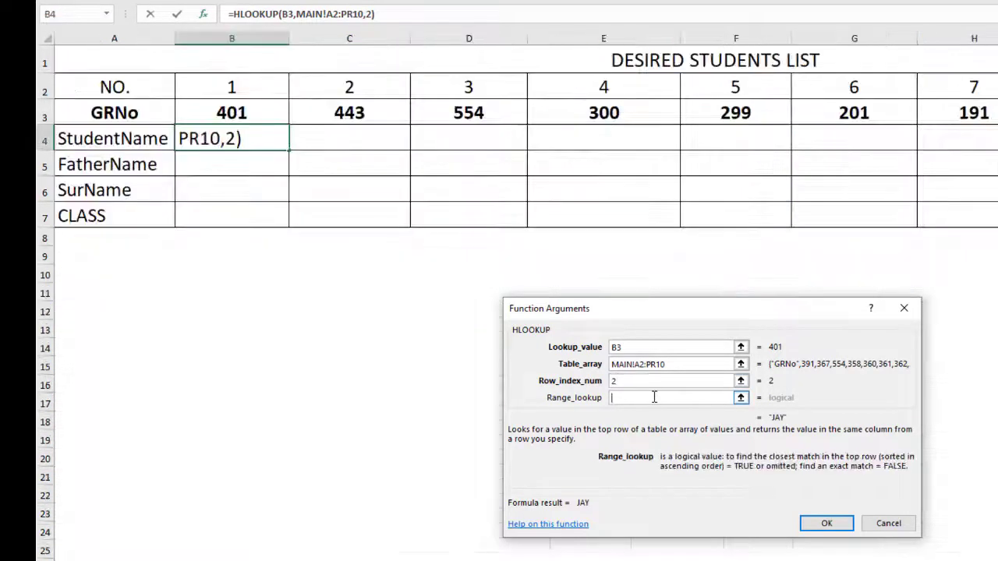
{"action": "type", "text": "0"}
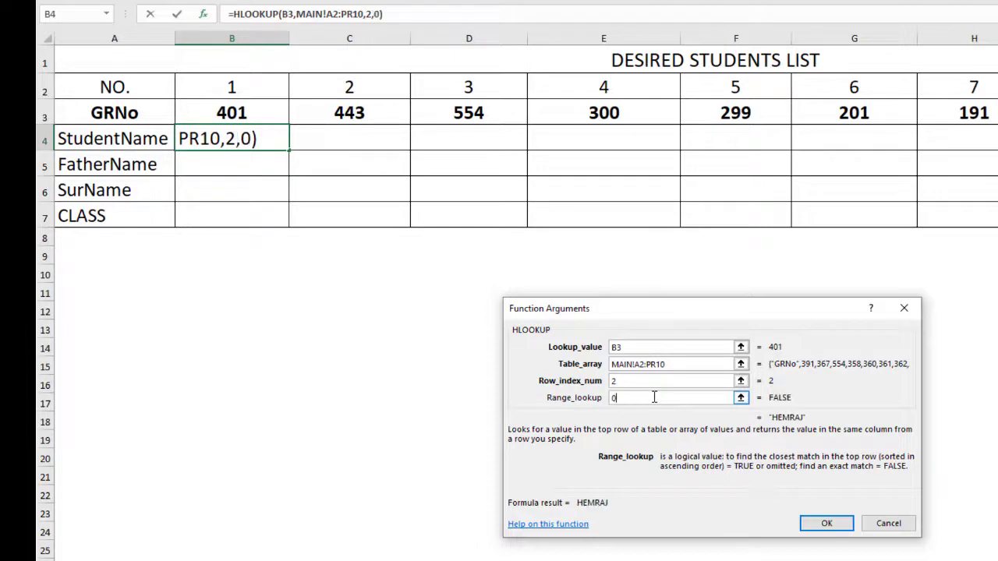
{"action": "left_click", "coordinate": [826, 523]}
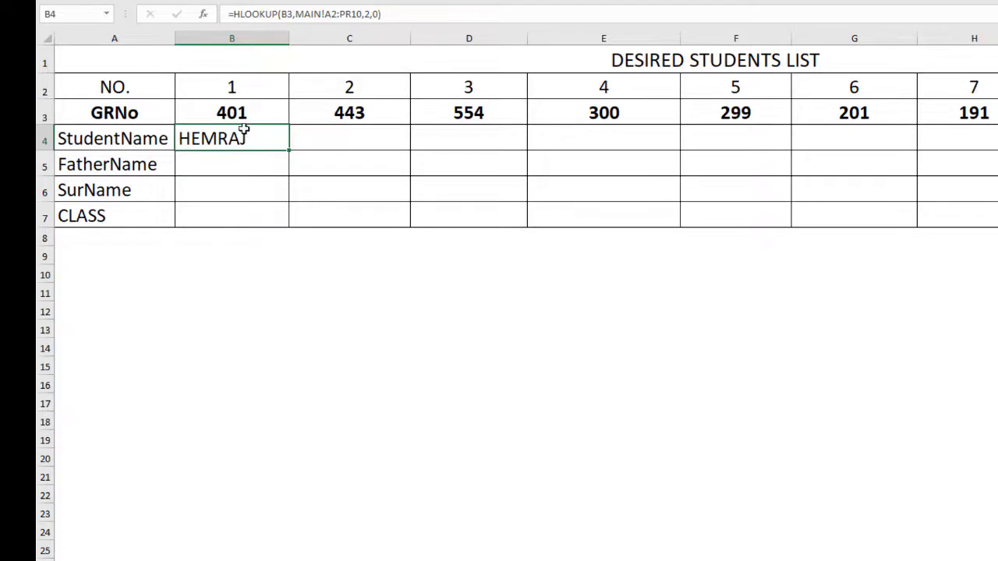
{"action": "key", "text": "ctrl+Page_Up"}
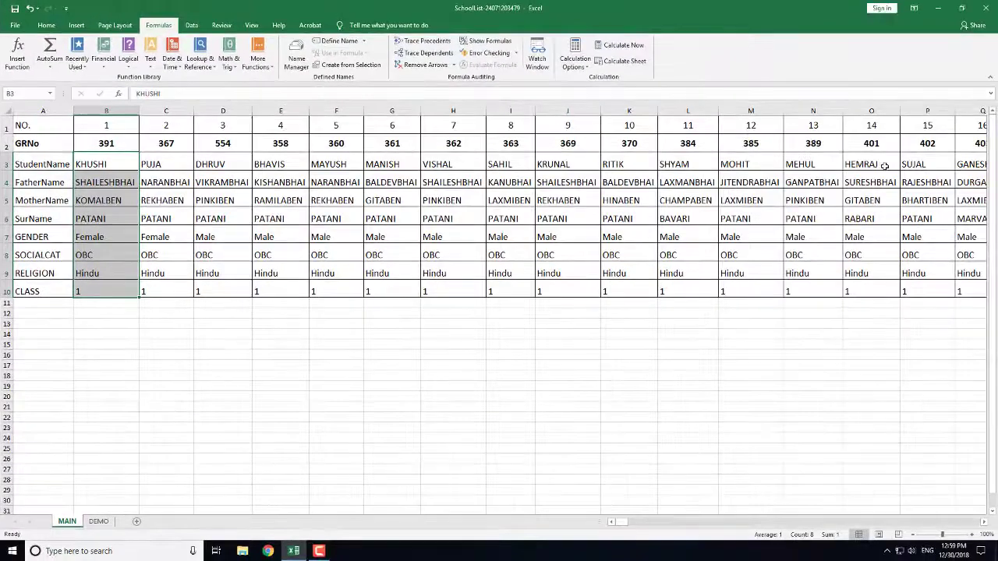
Step: Return to the DEMO sheet where B4 shows HEMRAJ for GRNo 401
{"action": "left_click", "coordinate": [99, 522]}
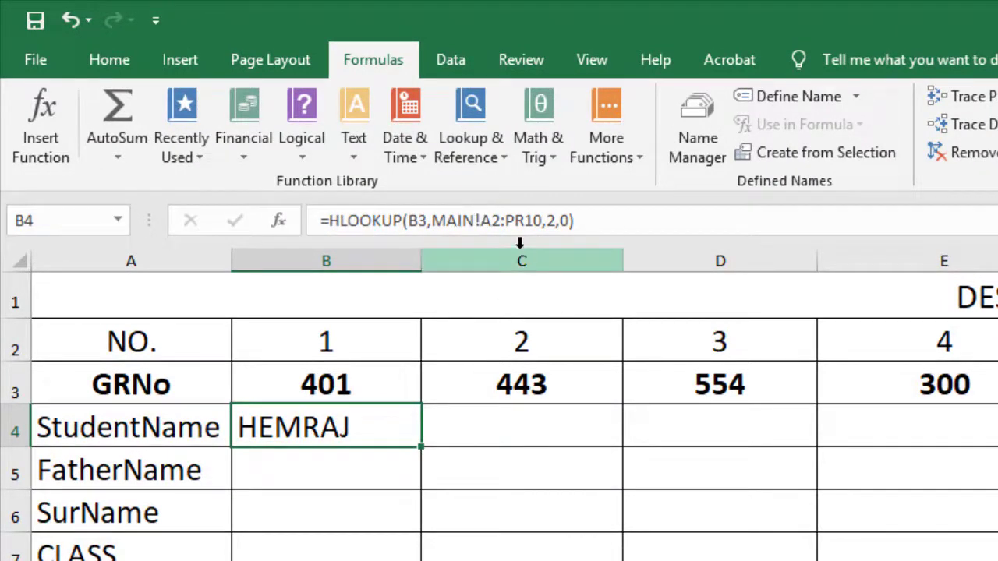
Step: Lock B4's lookup table as the absolute range MAIN!$A$2:$PR$10 using F4
{"action": "left_click", "coordinate": [489, 221]}
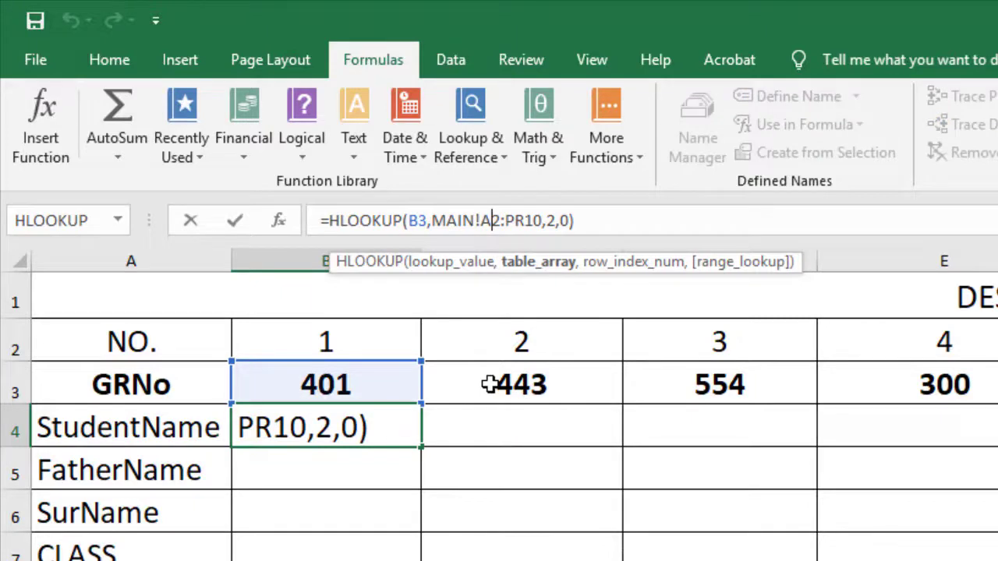
{"action": "key", "text": "F4"}
{"action": "key", "text": "F4"}
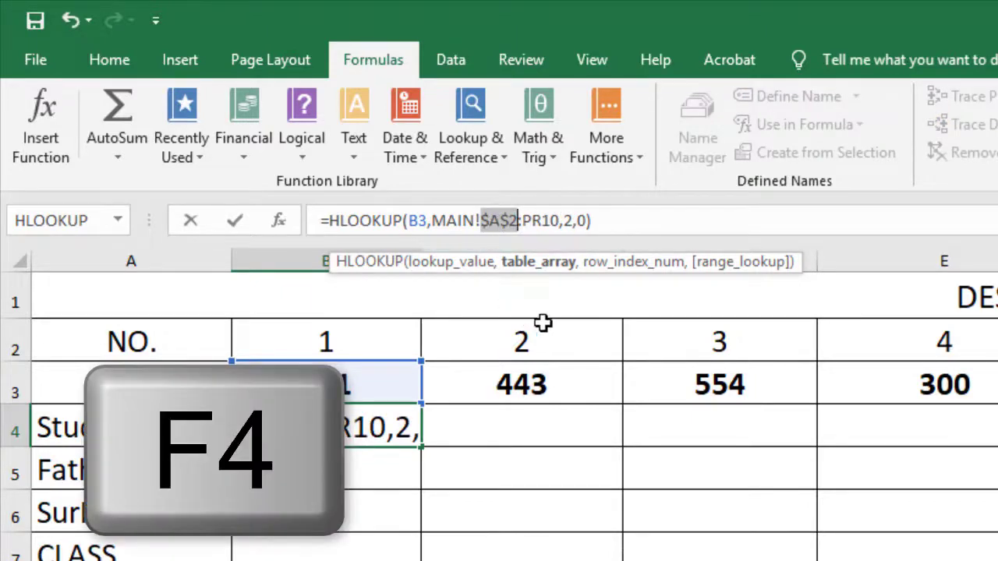
{"action": "left_click", "coordinate": [544, 221]}
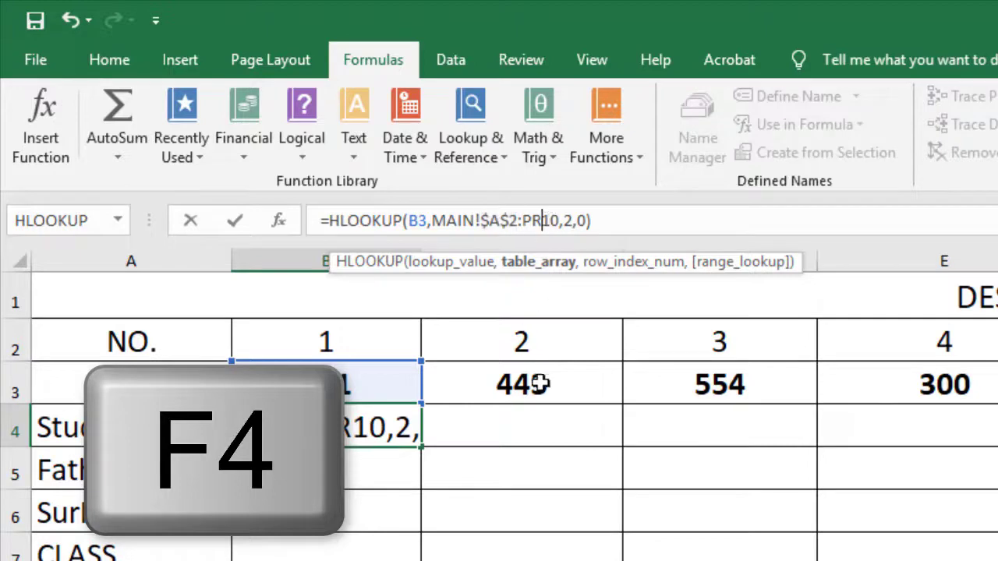
{"action": "key", "text": "F4"}
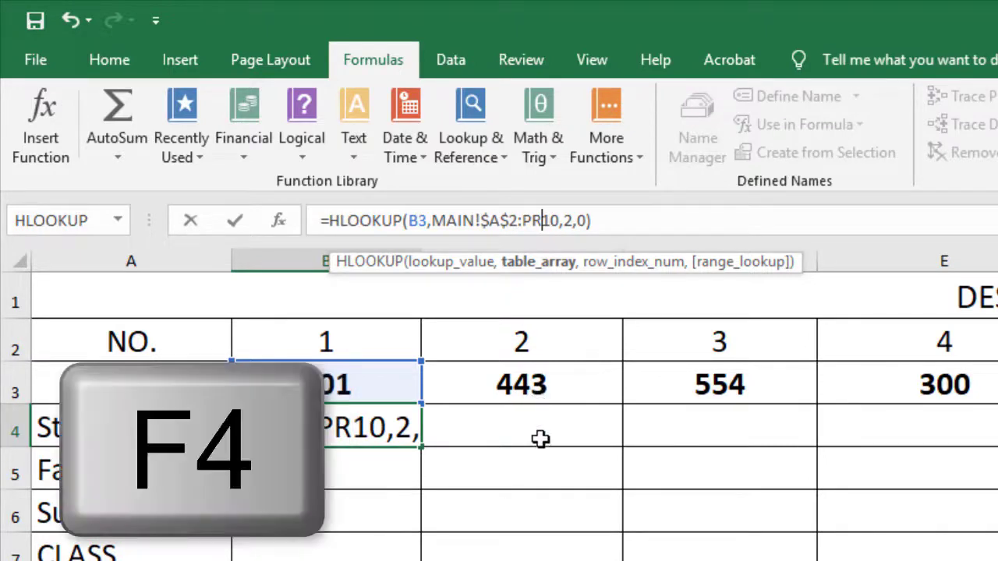
{"action": "key", "text": "F4"}
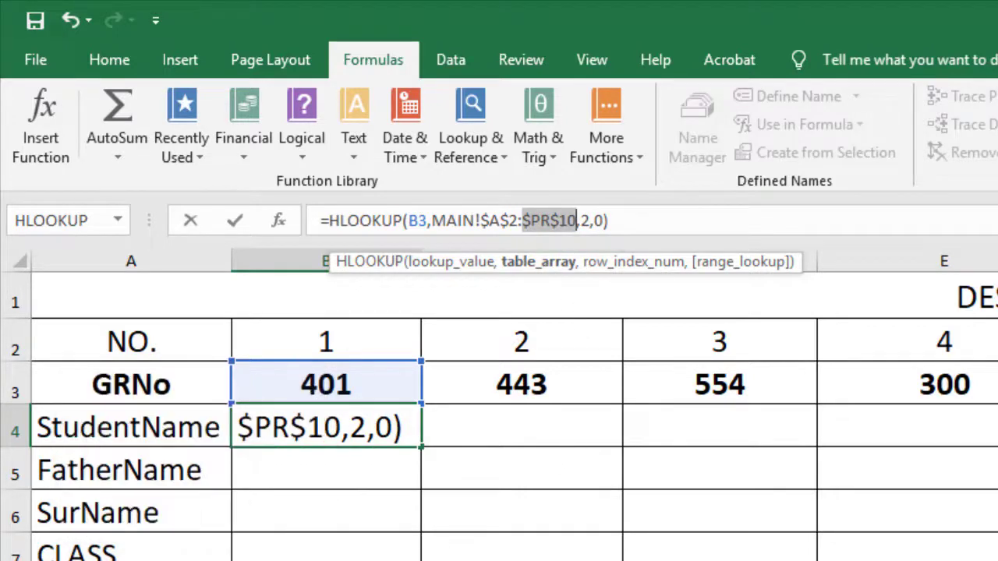
{"action": "key", "text": "Return"}
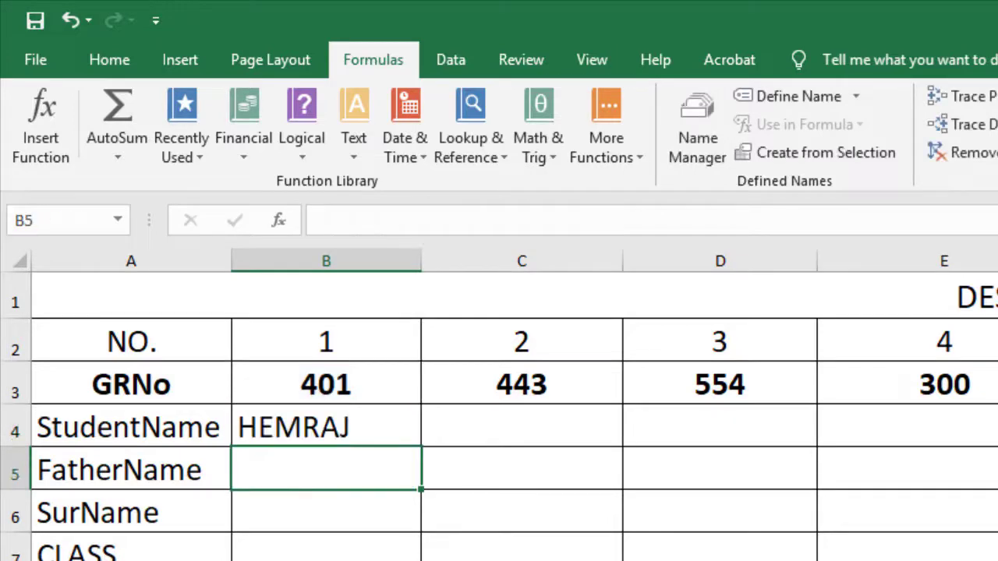
Step: Fill B4's HLOOKUP across to K4, showing student names from HEMRAJ through RONAK
{"action": "left_click", "coordinate": [389, 425]}
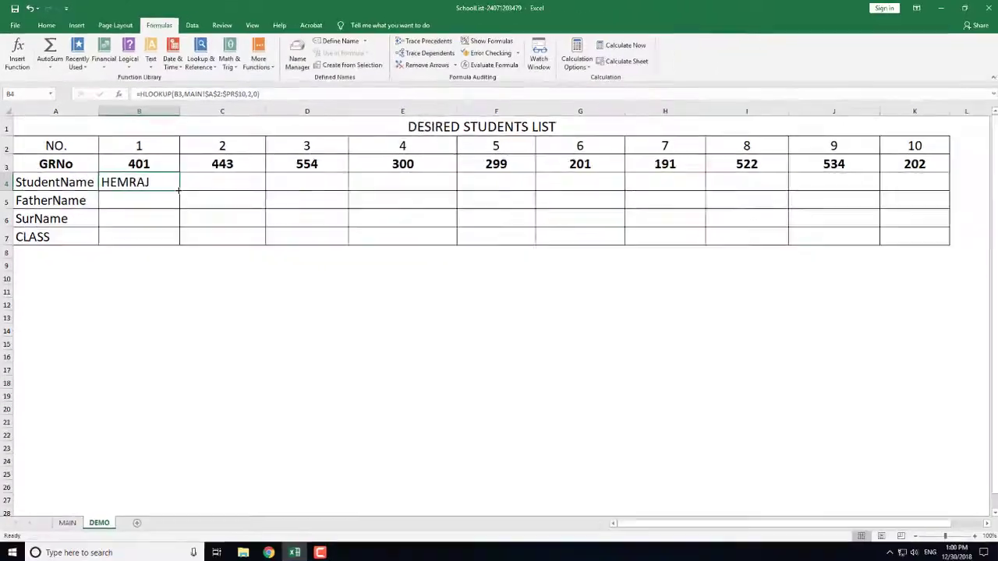
{"action": "left_click_drag", "start_coordinate": [179, 191], "coordinate": [921, 188]}
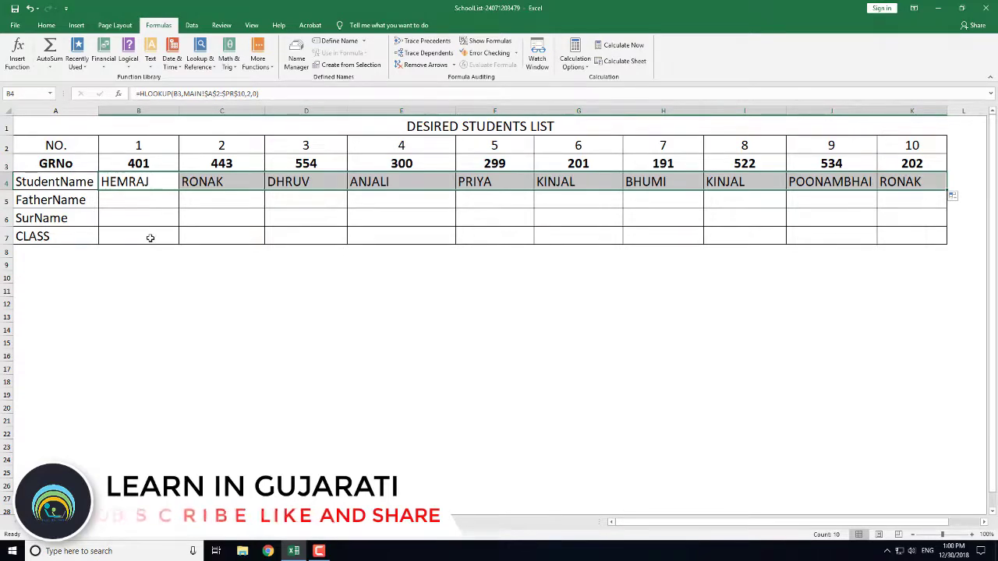
{"action": "left_click", "coordinate": [148, 180]}
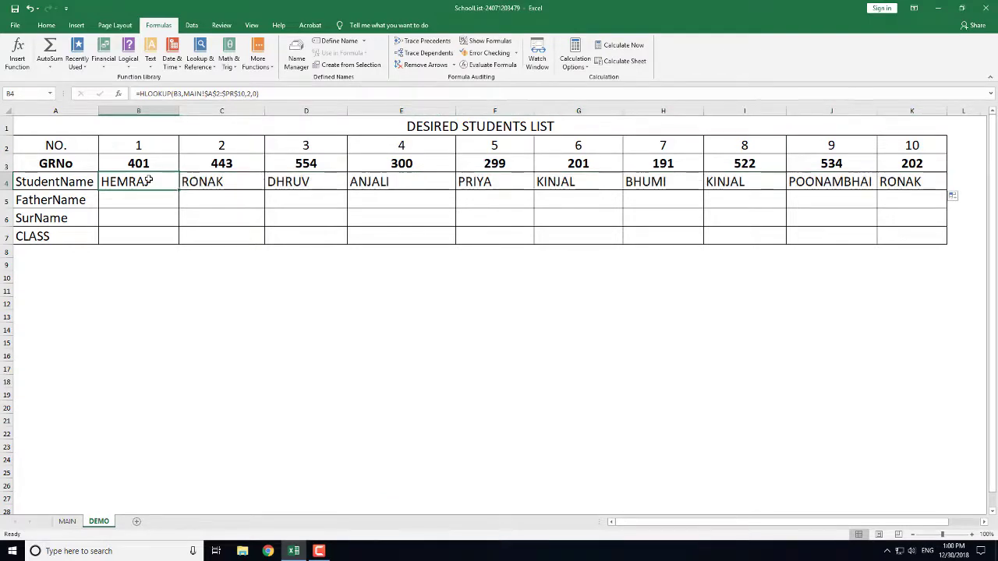
Step: Copy B4's formula into B5 and change its lookup reference to B3
{"action": "key", "text": "ctrl+c"}
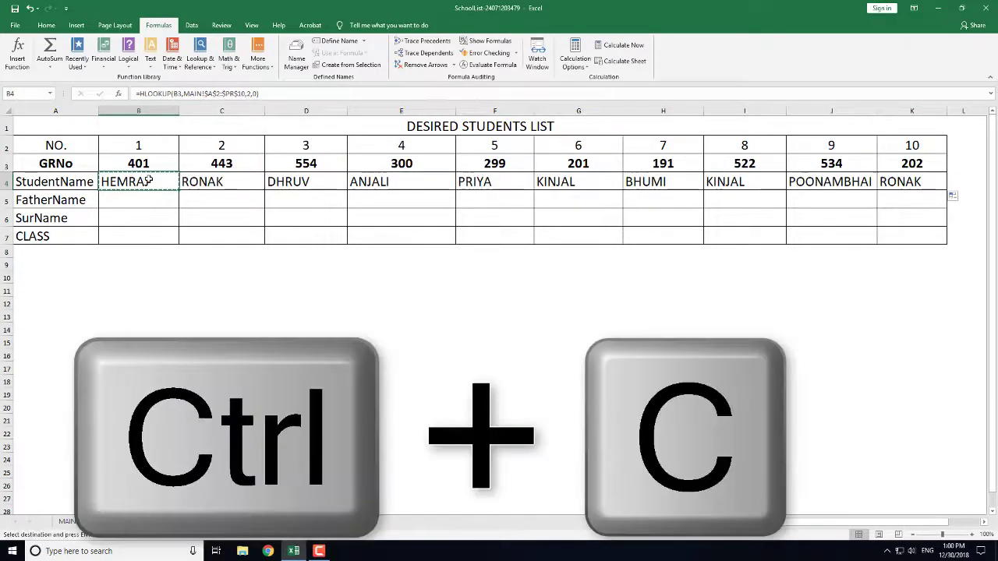
{"action": "key", "text": "Down"}
{"action": "key", "text": "ctrl+v"}
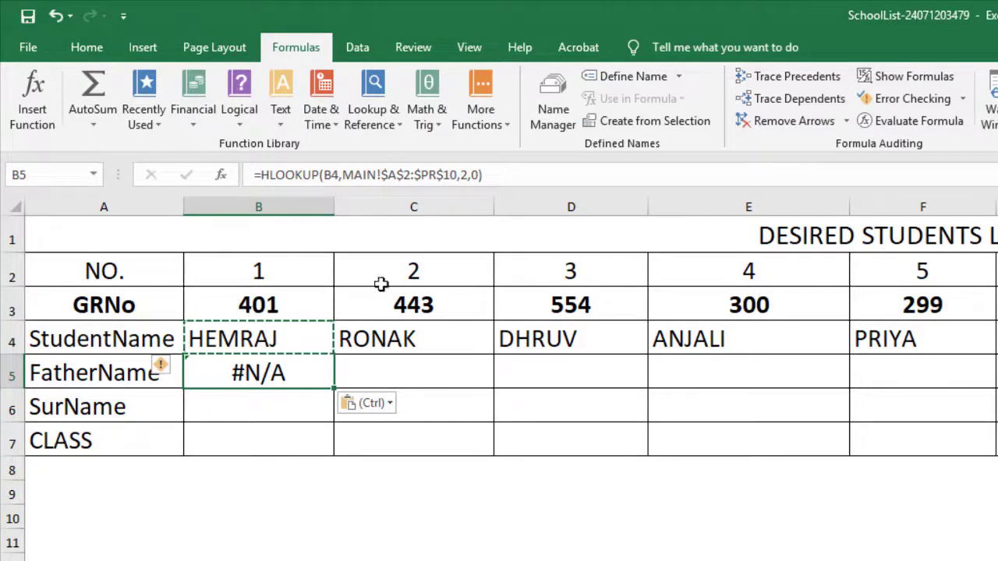
{"action": "left_click", "coordinate": [331, 174]}
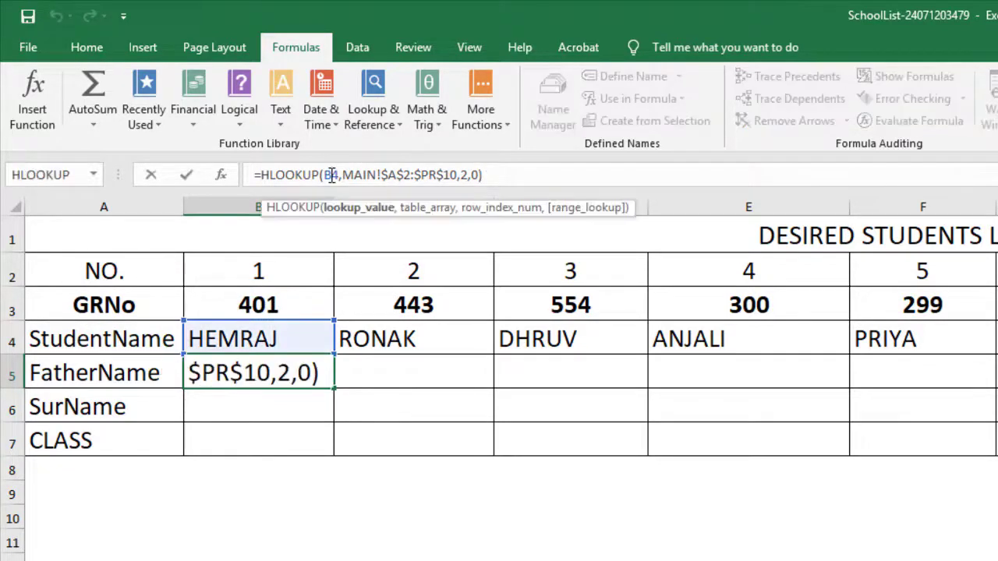
{"action": "key", "text": "Delete"}
{"action": "type", "text": "3"}
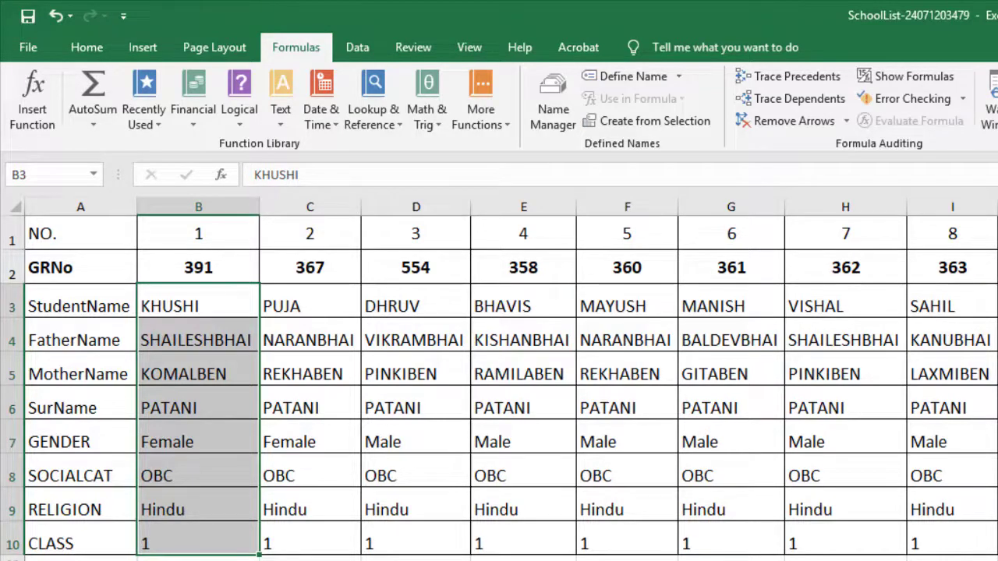
Step: Set B5's row index to 3 and fill the father-name formula across to K5
{"action": "left_click", "coordinate": [464, 175]}
{"action": "key", "text": "BackSpace"}
{"action": "type", "text": "2"}
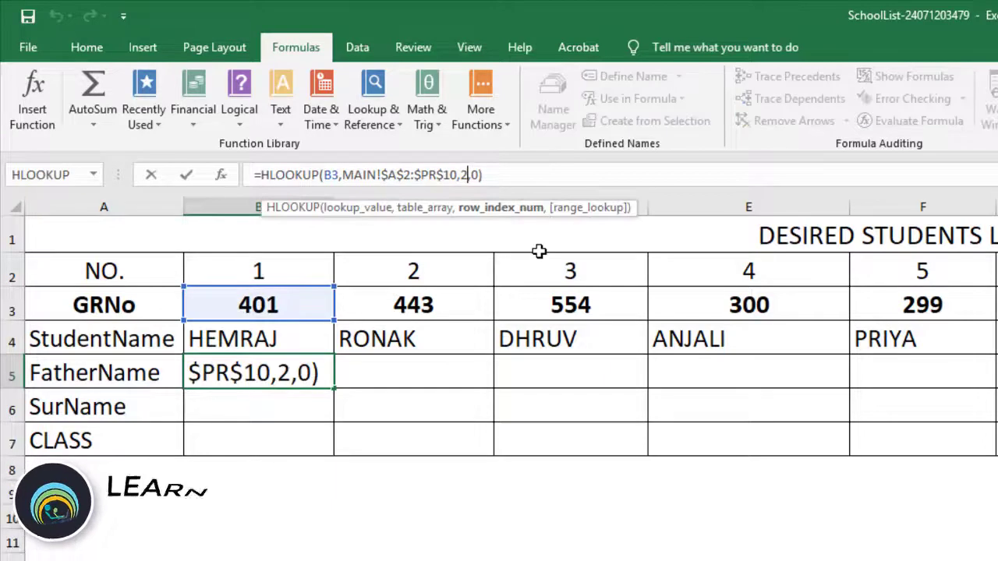
{"action": "key", "text": "BackSpace"}
{"action": "type", "text": "3"}
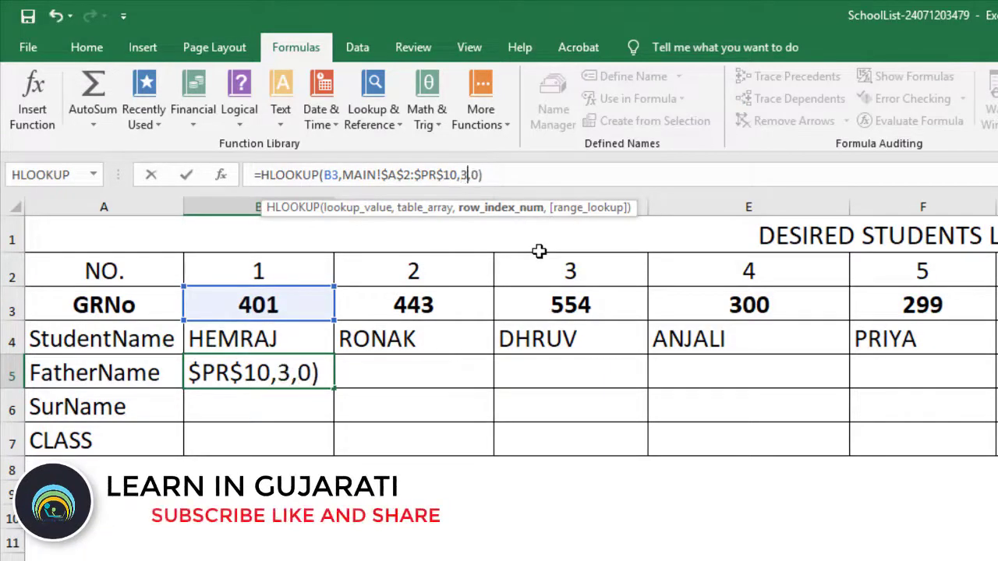
{"action": "key", "text": "Return"}
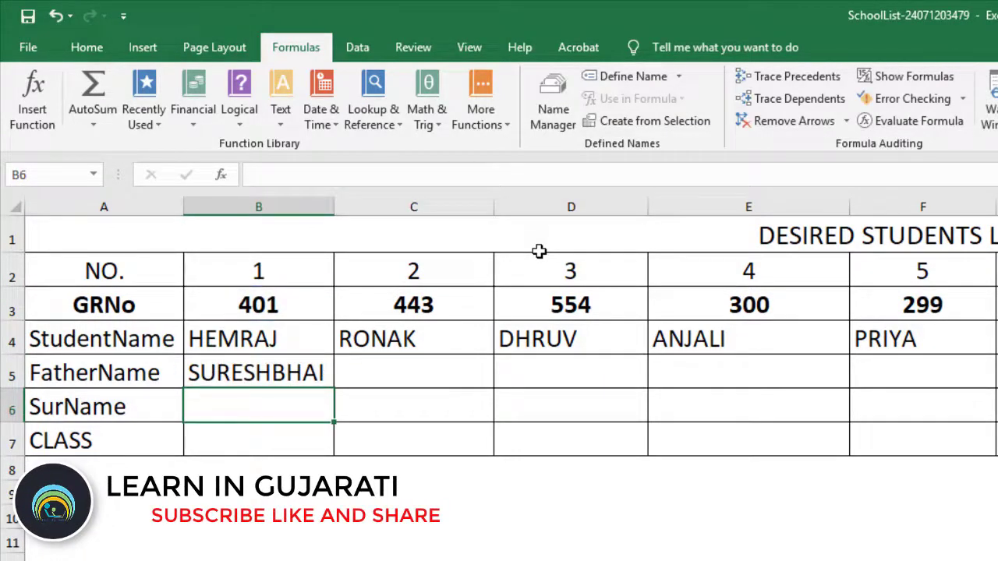
{"action": "left_click", "coordinate": [280, 363]}
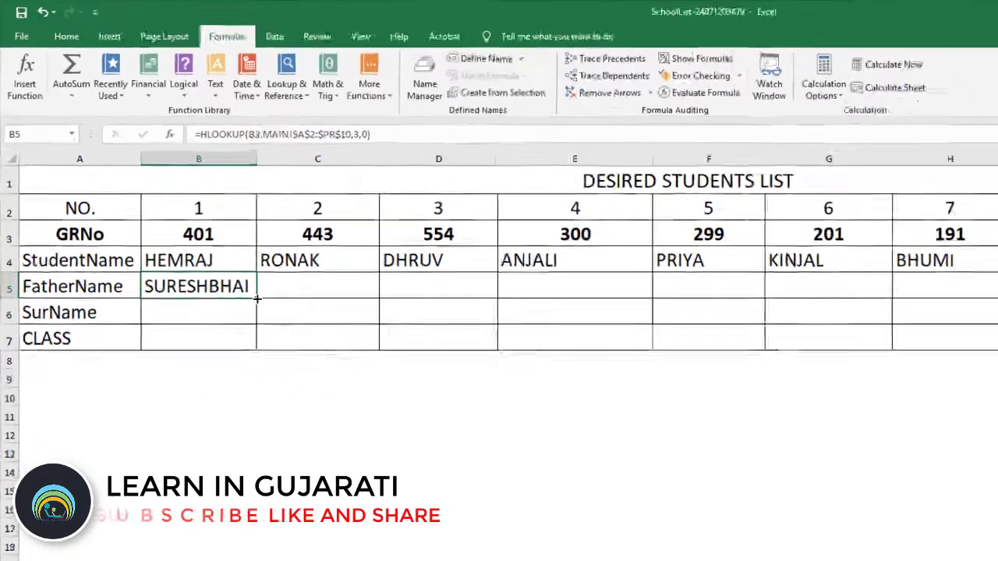
{"action": "left_click_drag", "start_coordinate": [334, 388], "coordinate": [947, 219]}
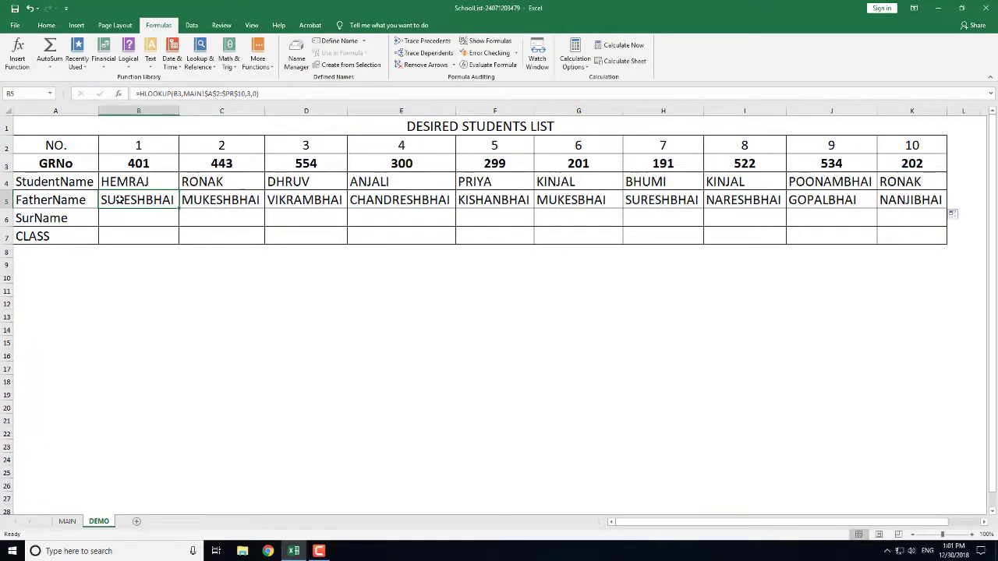
Step: Copy B5's formula into B6 and change its lookup reference to B3
{"action": "key", "text": "ctrl+c"}
{"action": "key", "text": "Down"}
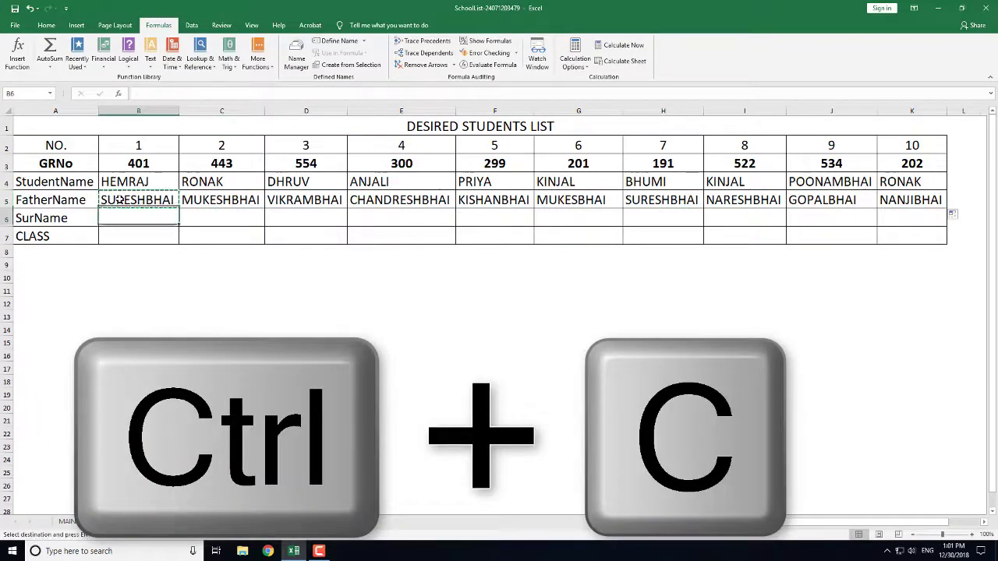
{"action": "key", "text": "ctrl+v"}
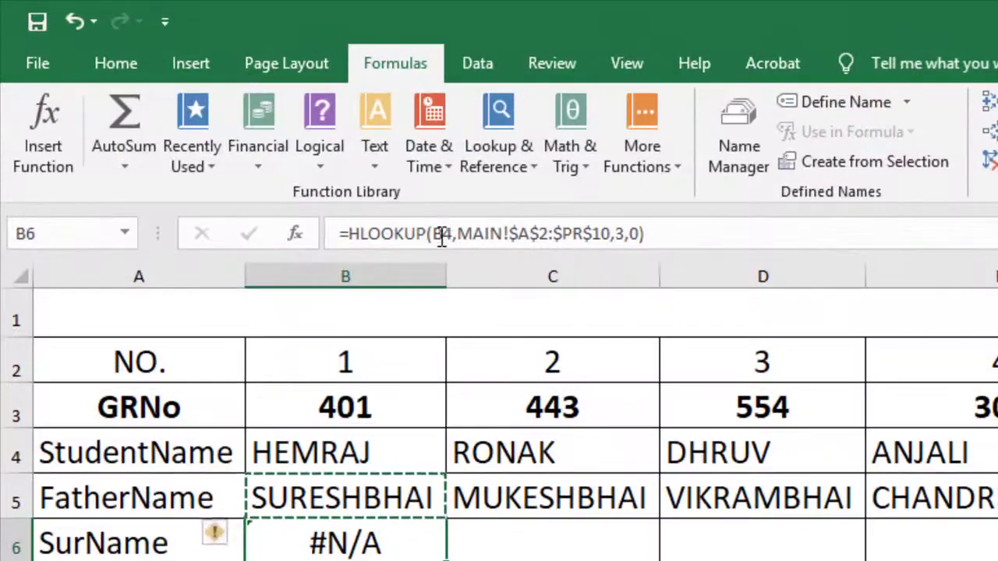
{"action": "left_click", "coordinate": [442, 234]}
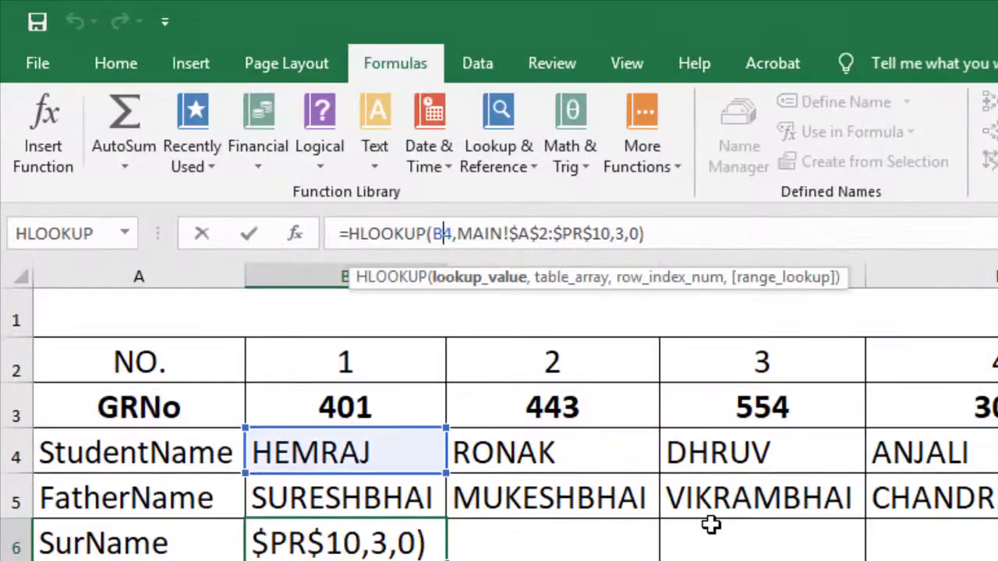
{"action": "key", "text": "Delete"}
{"action": "type", "text": "3"}
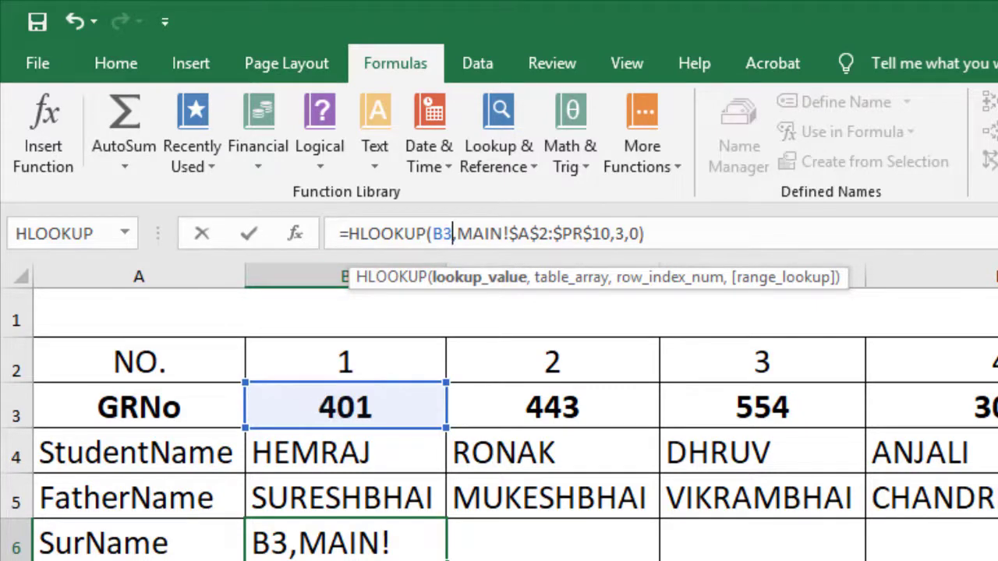
Step: Set B6's row index to 5 and fill the surname formula across to K6 (RABARI to PATANI)
{"action": "left_click", "coordinate": [623, 234]}
{"action": "key", "text": "BackSpace"}
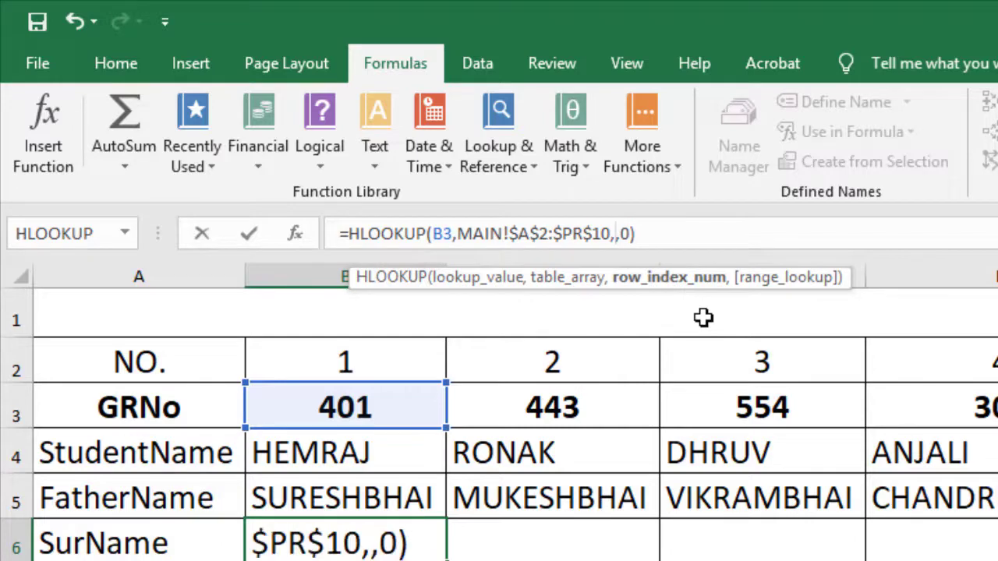
{"action": "type", "text": "4"}
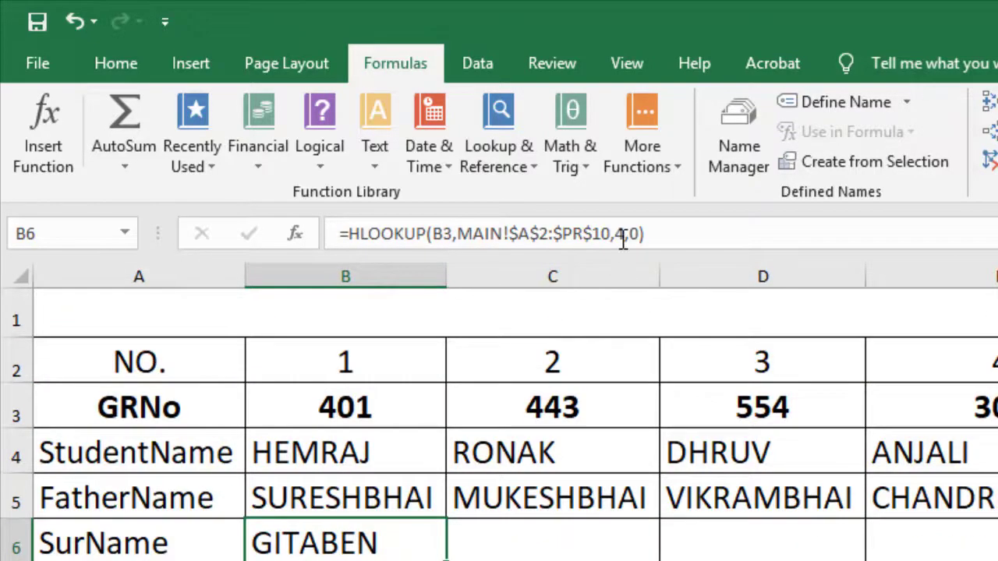
{"action": "left_click", "coordinate": [624, 234]}
{"action": "key", "text": "BackSpace"}
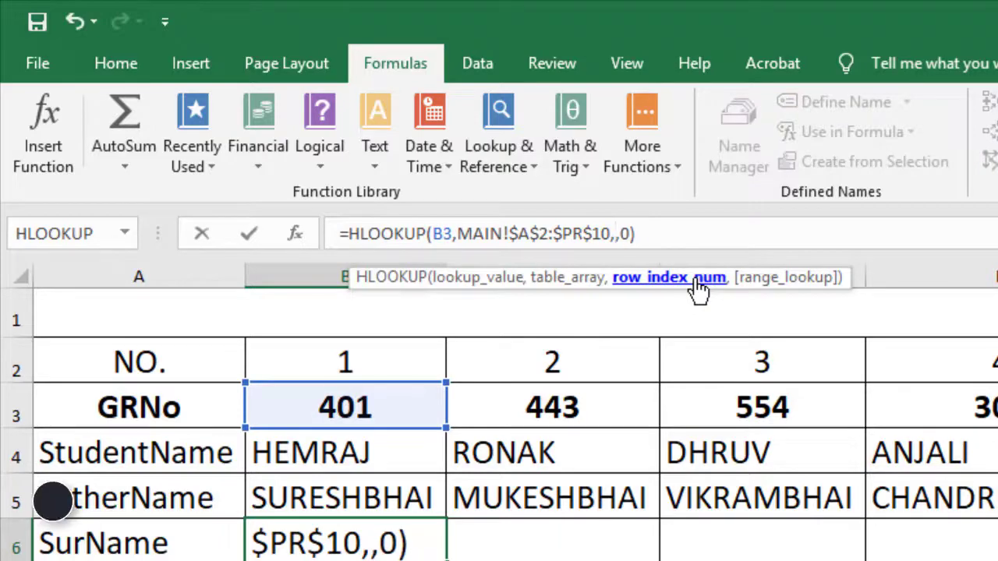
{"action": "type", "text": "5"}
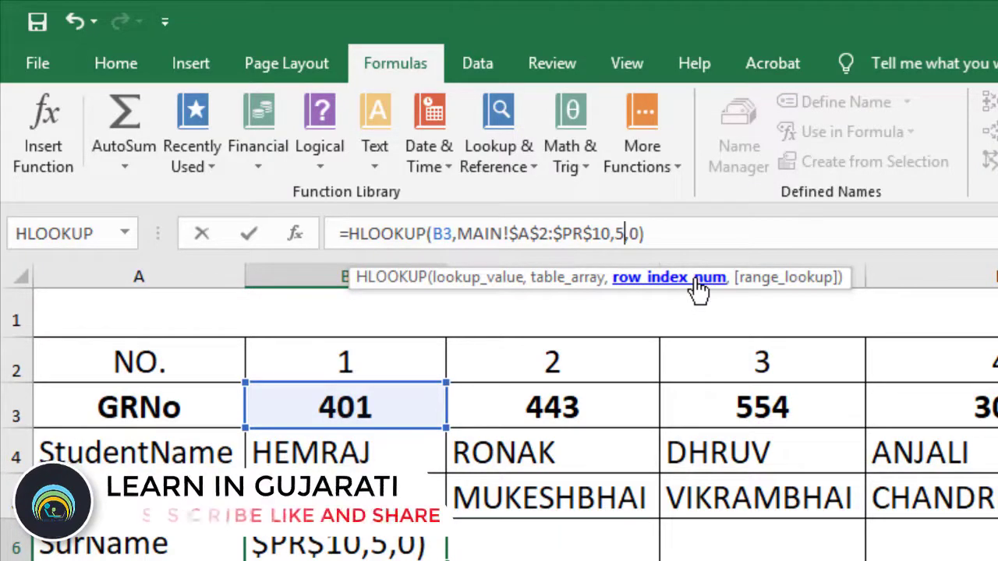
{"action": "key", "text": "Return"}
{"action": "left_click", "coordinate": [437, 542]}
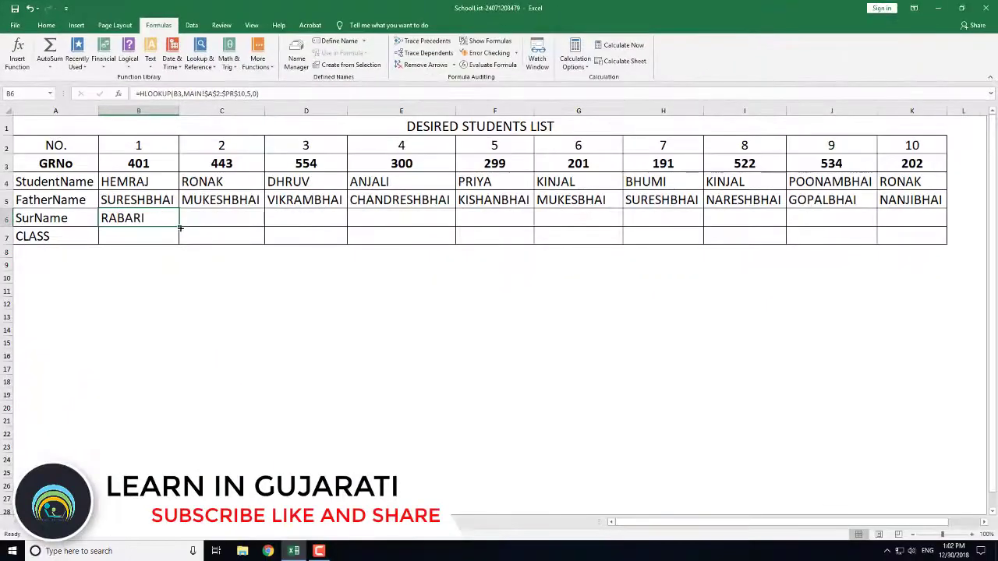
{"action": "left_click_drag", "start_coordinate": [180, 228], "coordinate": [918, 229]}
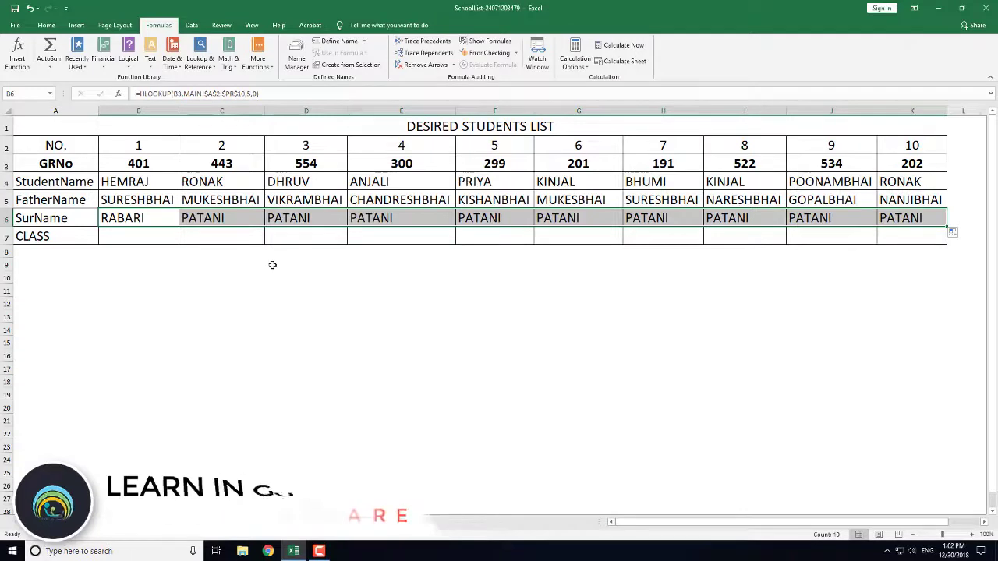
Step: Copy the surname formula from B6 into B7 and change its lookup reference to B3
{"action": "left_click", "coordinate": [121, 234]}
{"action": "left_click", "coordinate": [124, 218]}
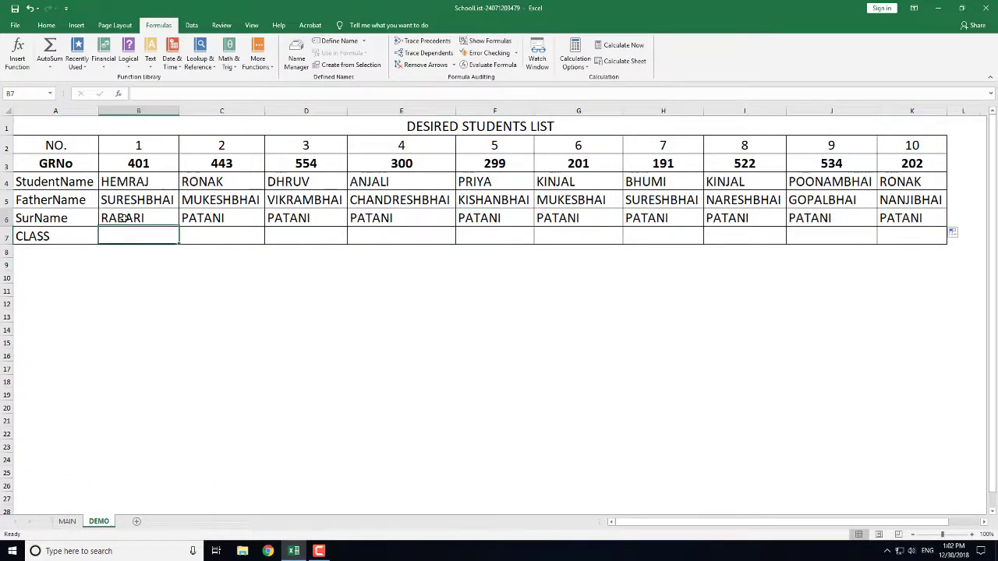
{"action": "key", "text": "ctrl+c"}
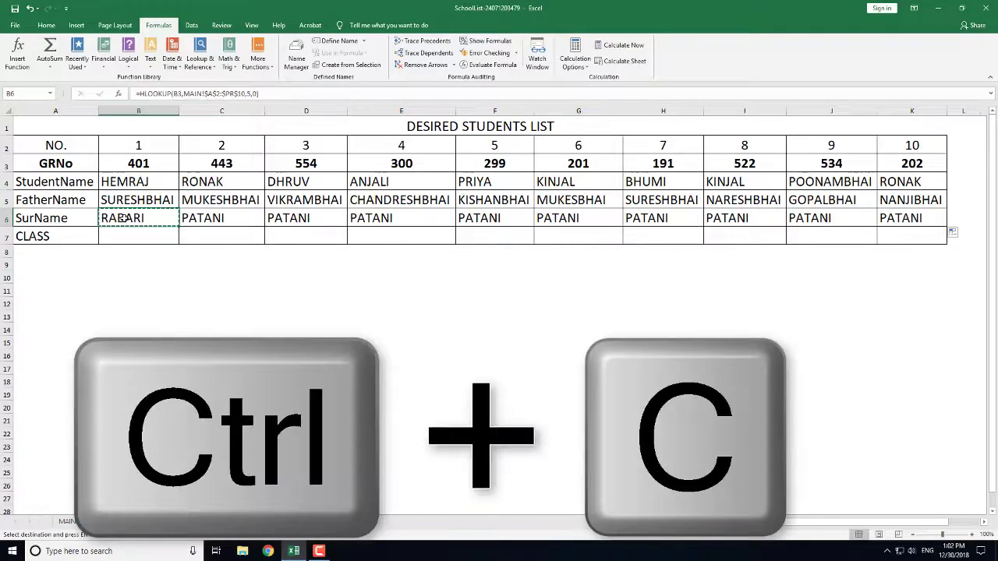
{"action": "key", "text": "Down"}
{"action": "key", "text": "ctrl+v"}
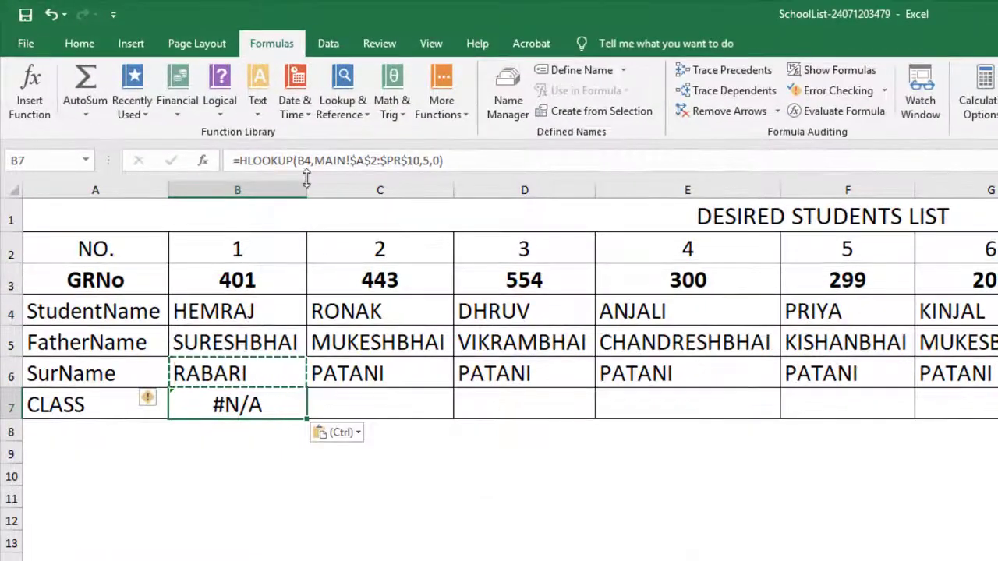
{"action": "left_click", "coordinate": [308, 160]}
{"action": "key", "text": "BackSpace"}
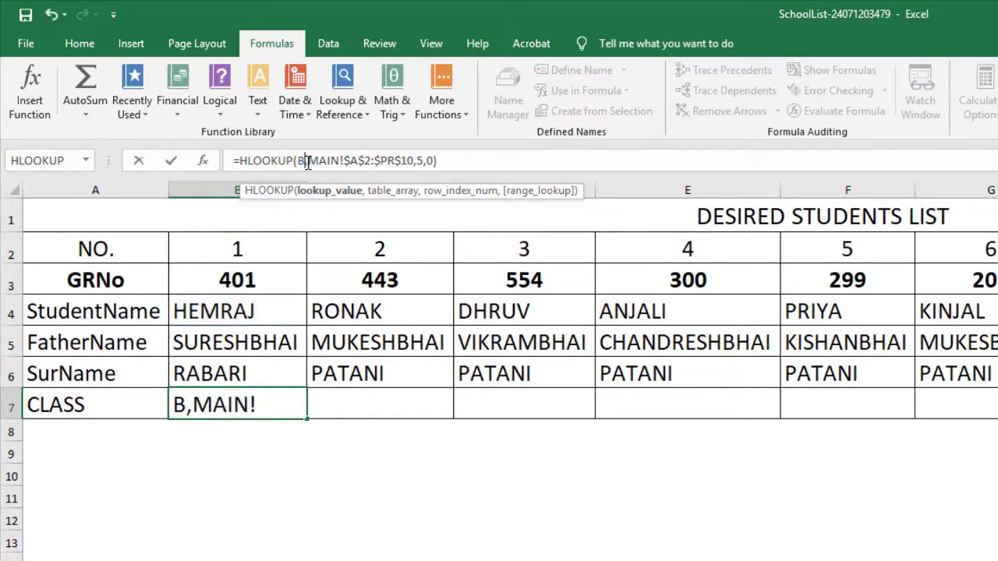
{"action": "type", "text": "3"}
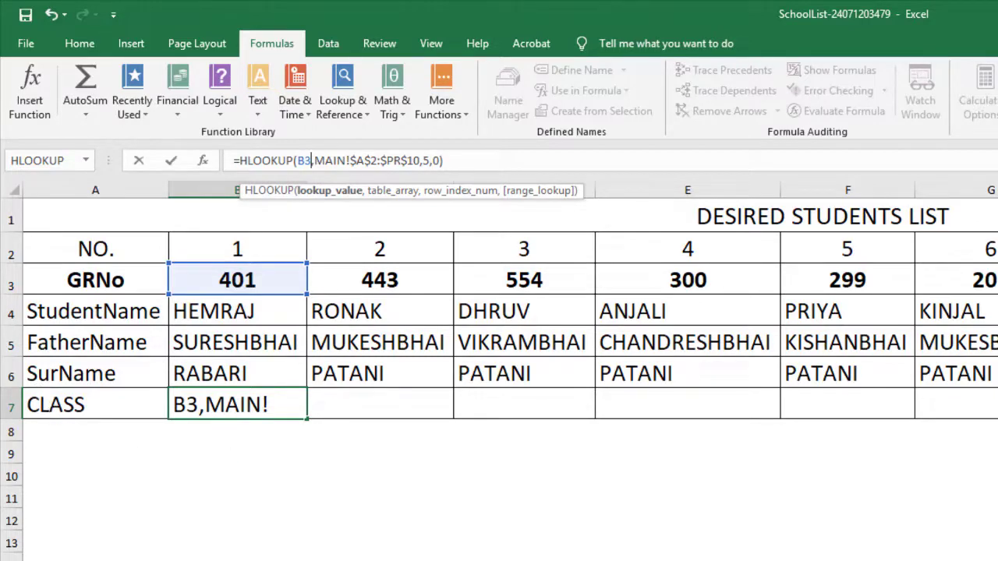
Step: Give B7 row index 9 and fill the class formula to K7, showing classes 1,1,1,2,2,6,3,4,4,6
{"action": "key", "text": "Escape"}
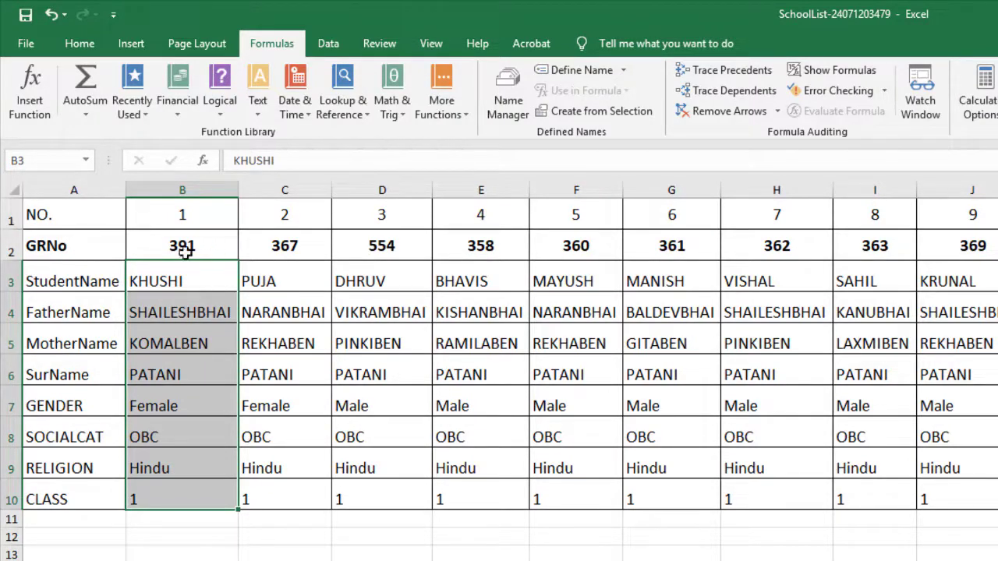
{"action": "key", "text": "ctrl+v"}
{"action": "key", "text": "Escape"}
{"action": "key", "text": "ctrl+Page_Down"}
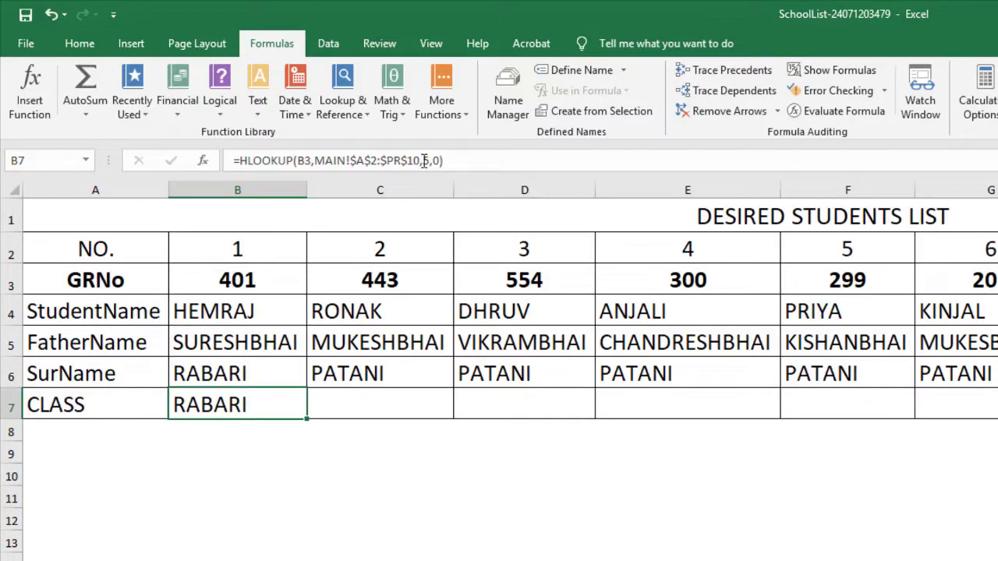
{"action": "left_click", "coordinate": [423, 161]}
{"action": "key", "text": "Delete"}
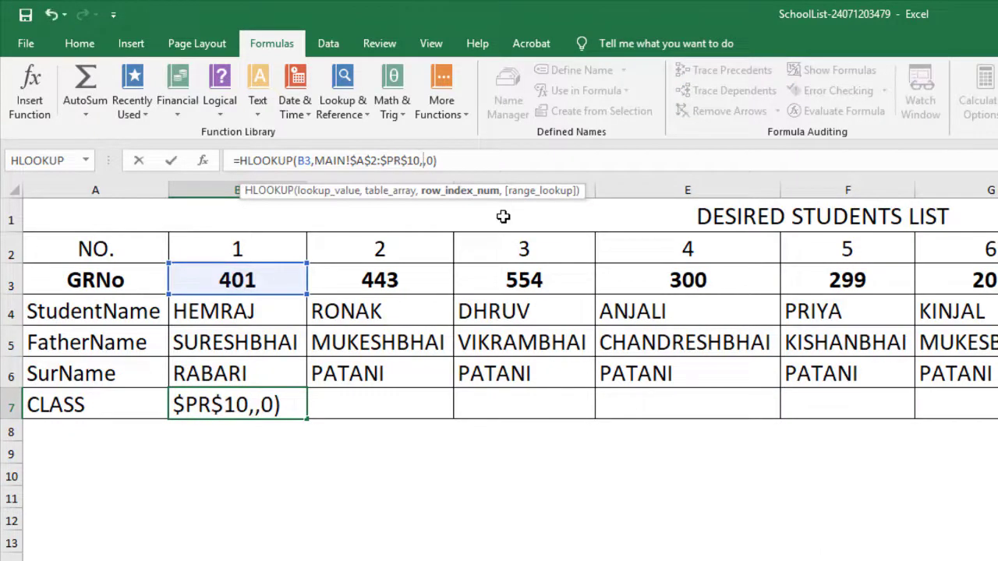
{"action": "type", "text": "9"}
{"action": "key", "text": "Return"}
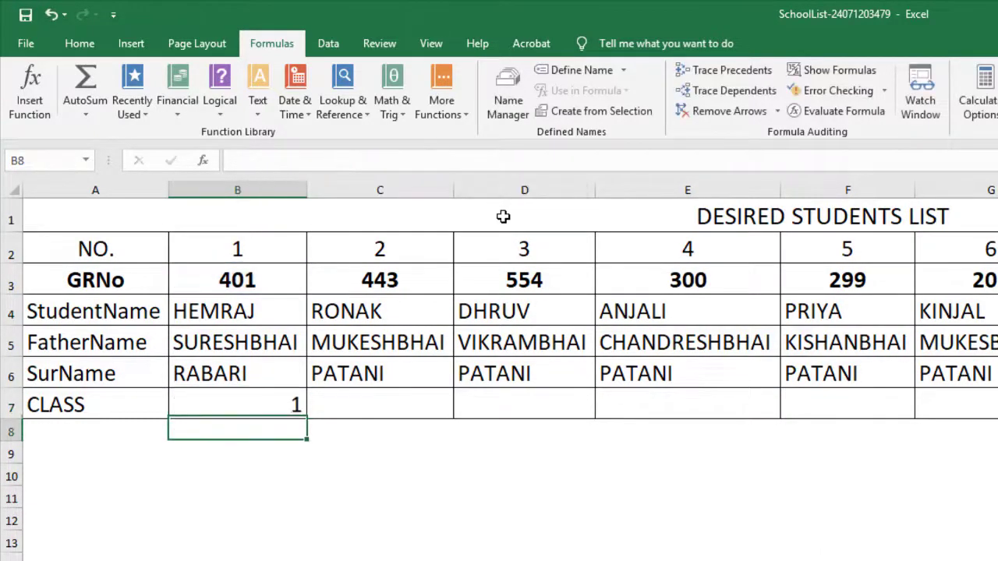
{"action": "left_click", "coordinate": [274, 396]}
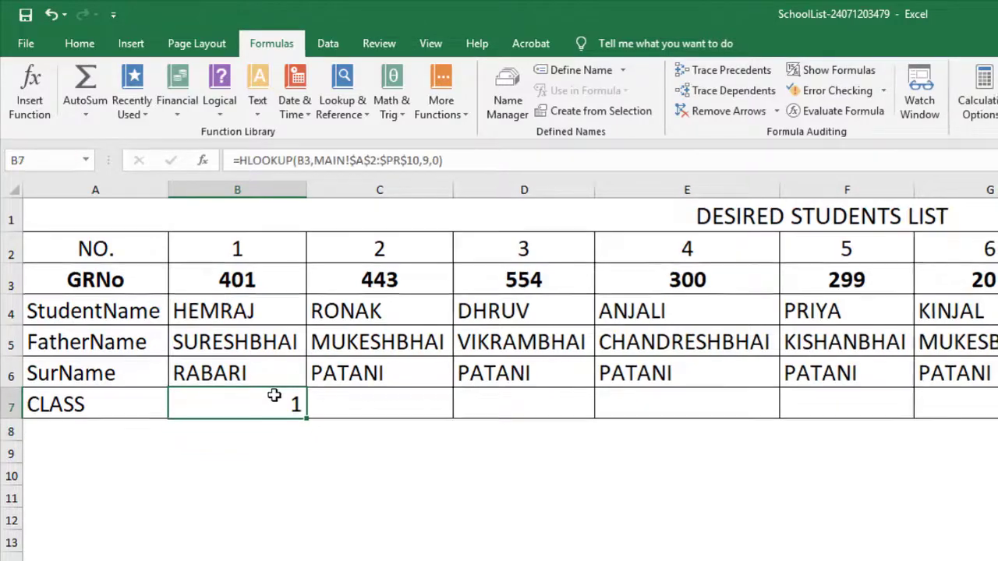
{"action": "mouse_move", "coordinate": [180, 245]}
{"action": "left_mouse_down"}
{"action": "mouse_move", "coordinate": [918, 243]}
{"action": "mouse_move", "coordinate": [905, 246]}
{"action": "left_mouse_up"}
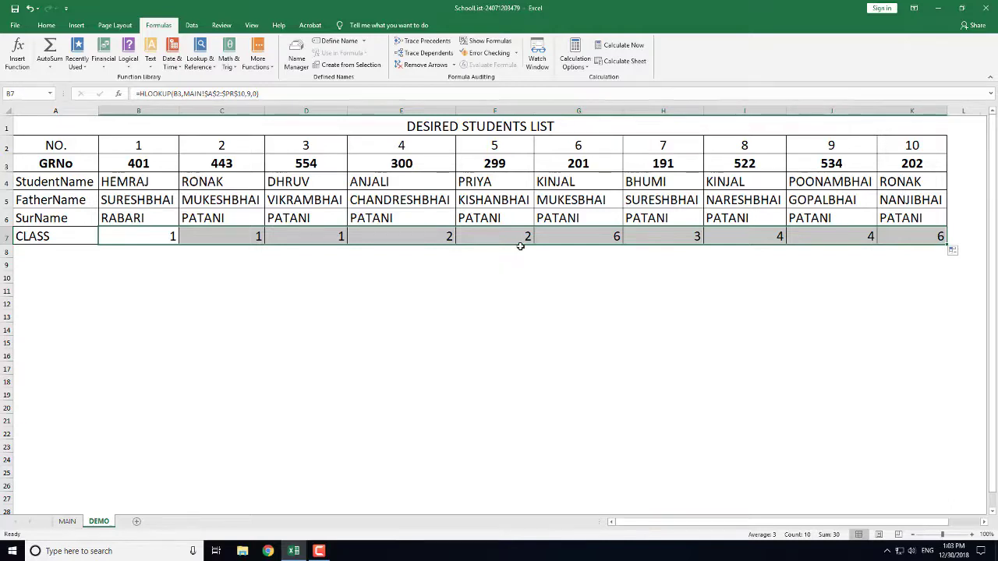
Step: Change the second student's GRNo in C3 to 254, then to 120
{"action": "left_click", "coordinate": [226, 166]}
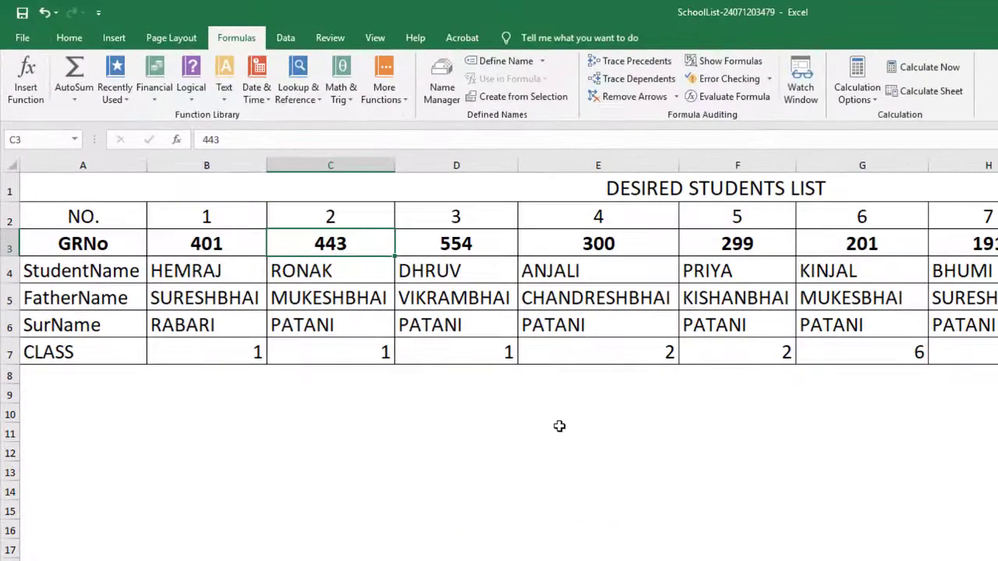
{"action": "type", "text": "254"}
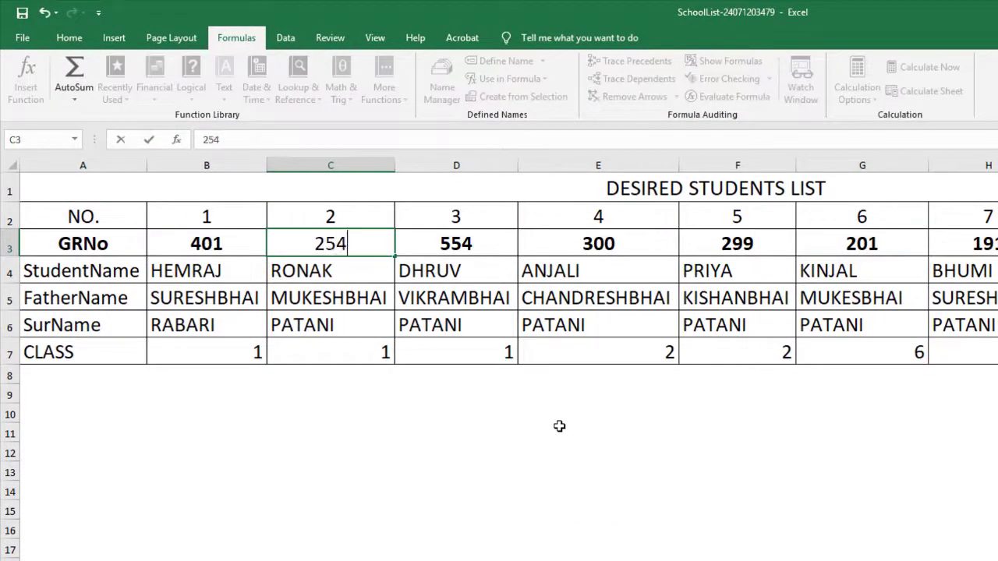
{"action": "key", "text": "Return"}
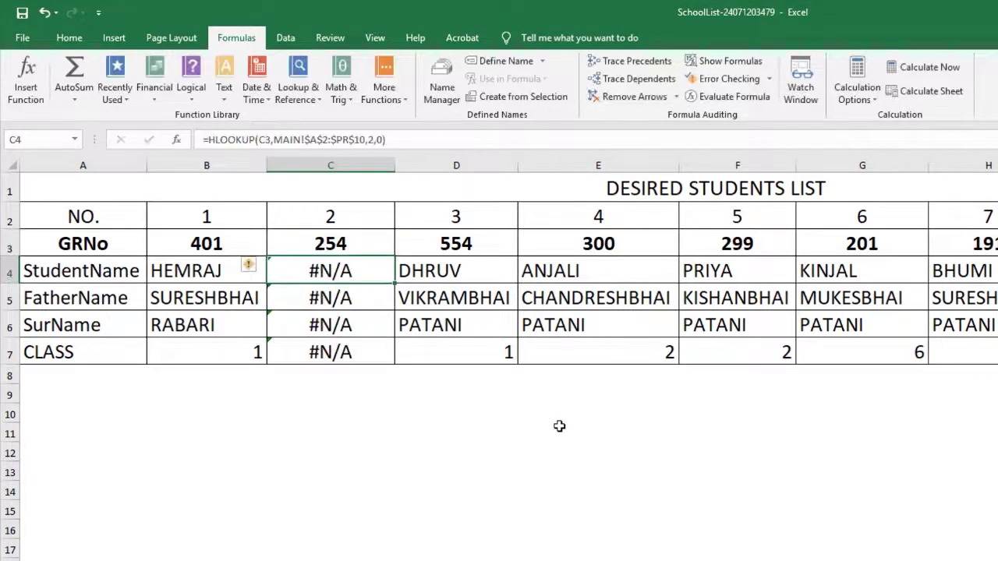
{"action": "key", "text": "Up"}
{"action": "type", "text": "120"}
{"action": "key", "text": "Tab"}
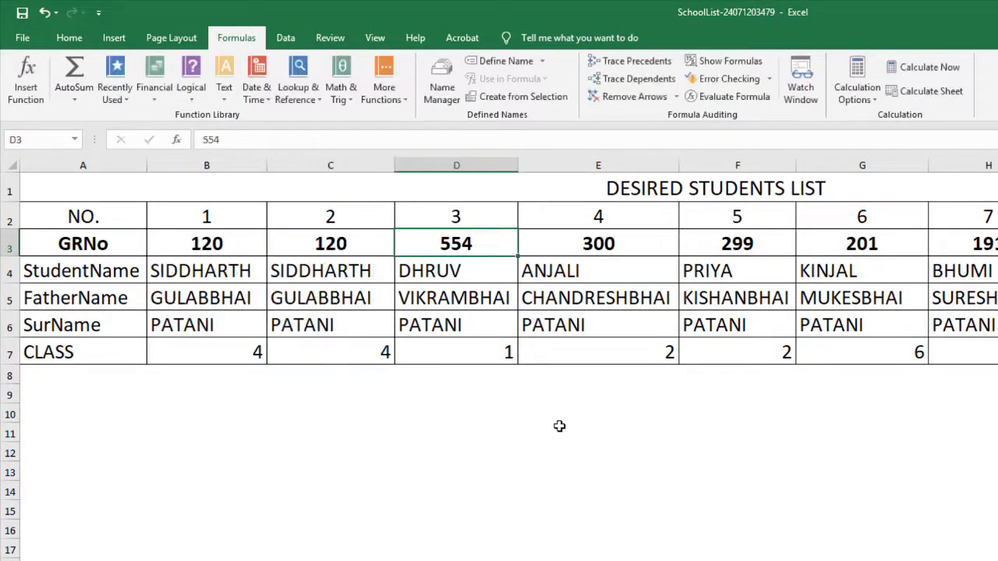
Step: Move across the GRNo row and down the student details to check the lookups refreshed
{"action": "key", "text": "Left"}
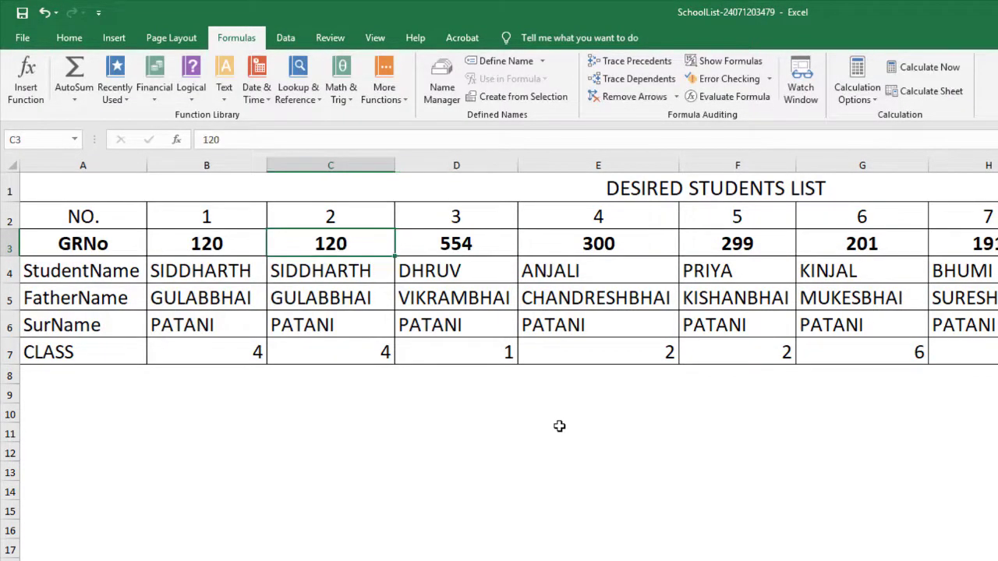
{"action": "key", "text": "Left"}
{"action": "key", "text": "Left"}
{"action": "key", "text": "Right"}
{"action": "key", "text": "Right"}
{"action": "key", "text": "Right"}
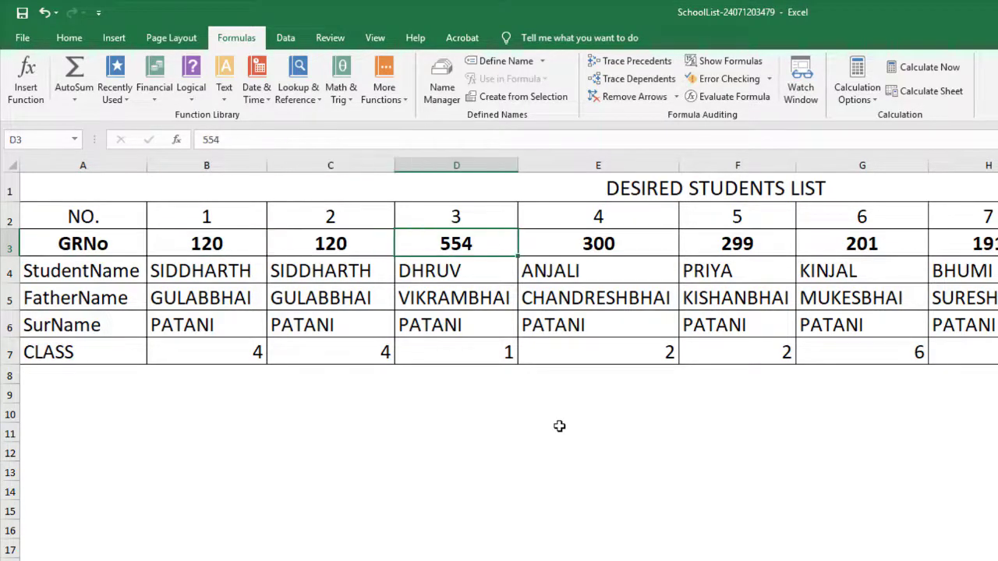
{"action": "key", "text": "Left"}
{"action": "key", "text": "Left"}
{"action": "key", "text": "Right"}
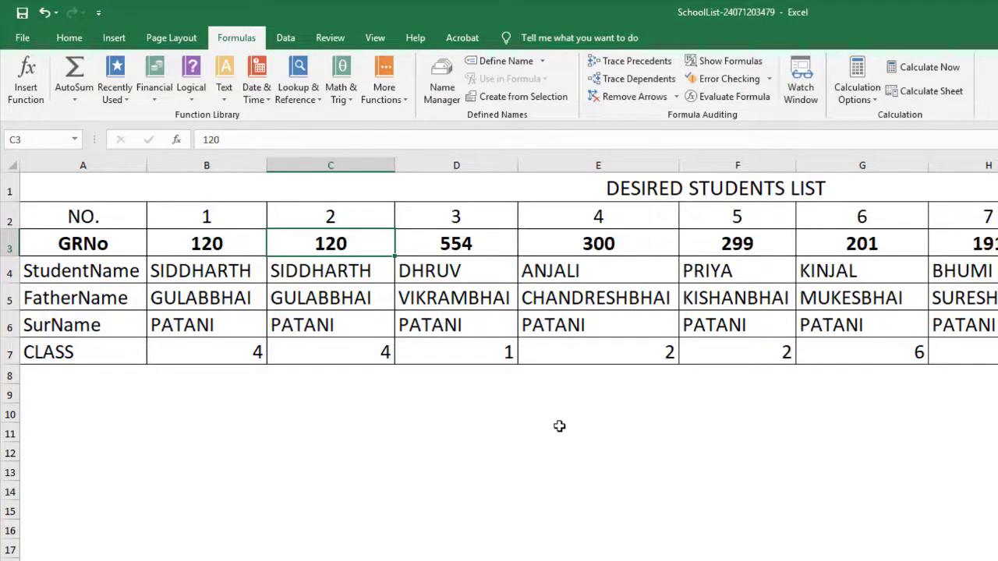
{"action": "key", "text": "Left"}
{"action": "key", "text": "Right"}
{"action": "key", "text": "Down"}
{"action": "key", "text": "Left"}
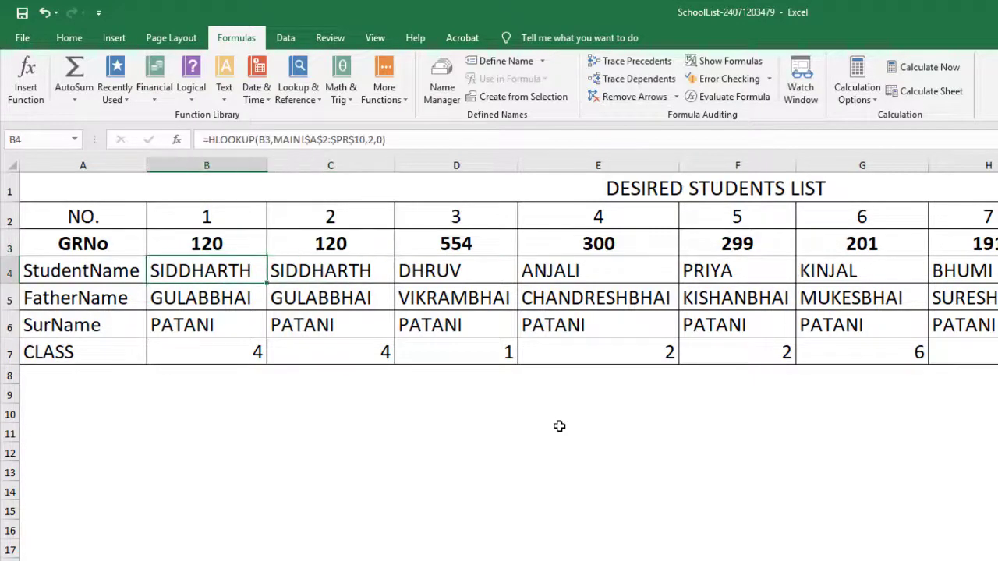
{"action": "key", "text": "Down"}
{"action": "key", "text": "Down"}
{"action": "key", "text": "Right"}
{"action": "key", "text": "Down"}
{"action": "key", "text": "Left"}
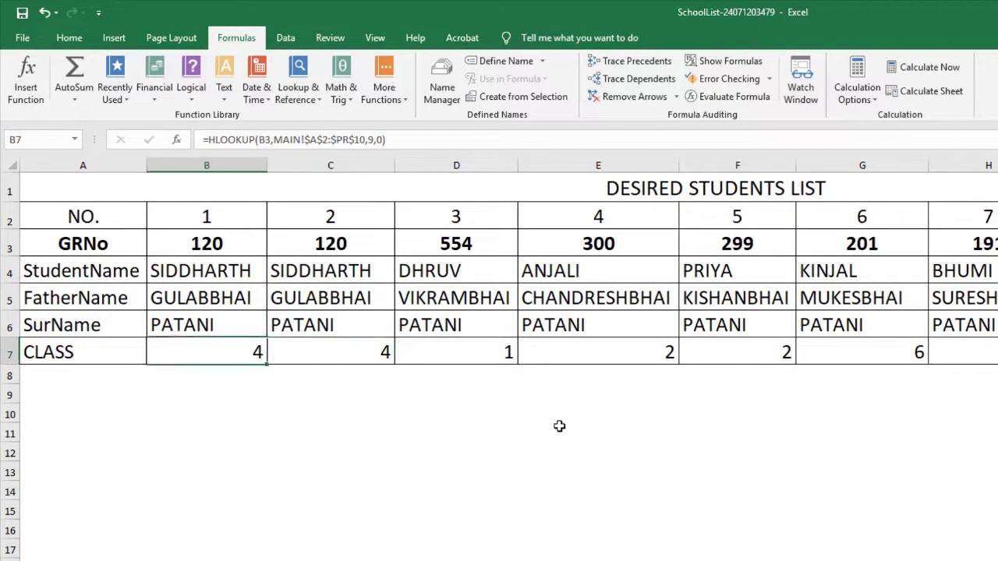
{"action": "key", "text": "Up"}
{"action": "key", "text": "Up"}
{"action": "key", "text": "Up"}
{"action": "key", "text": "Up"}
Step: Enter GRNo 550 in D3 and 301 in E3 for the third and fourth students
{"action": "key", "text": "Right"}
{"action": "key", "text": "Right"}
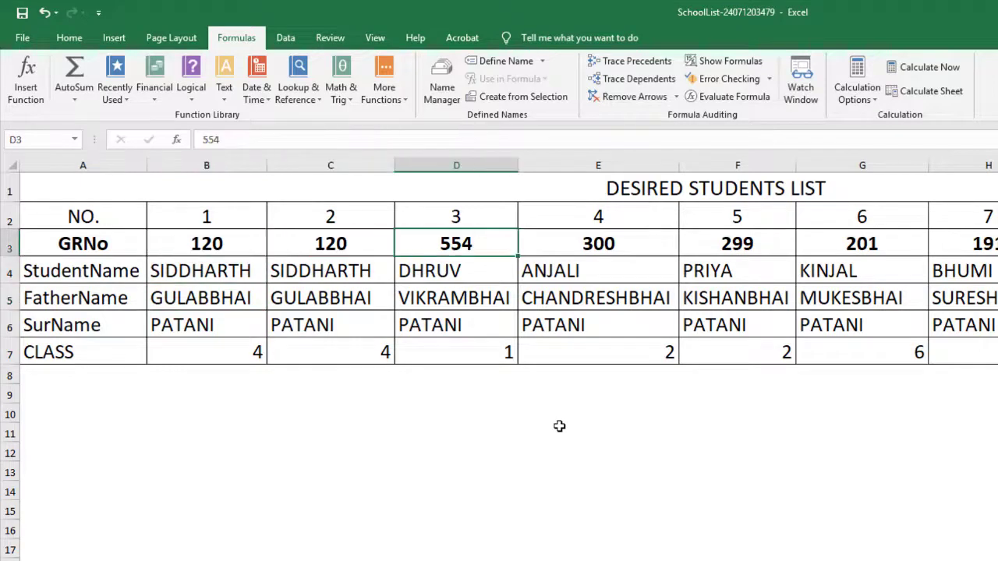
{"action": "type", "text": "550"}
{"action": "key", "text": "Right"}
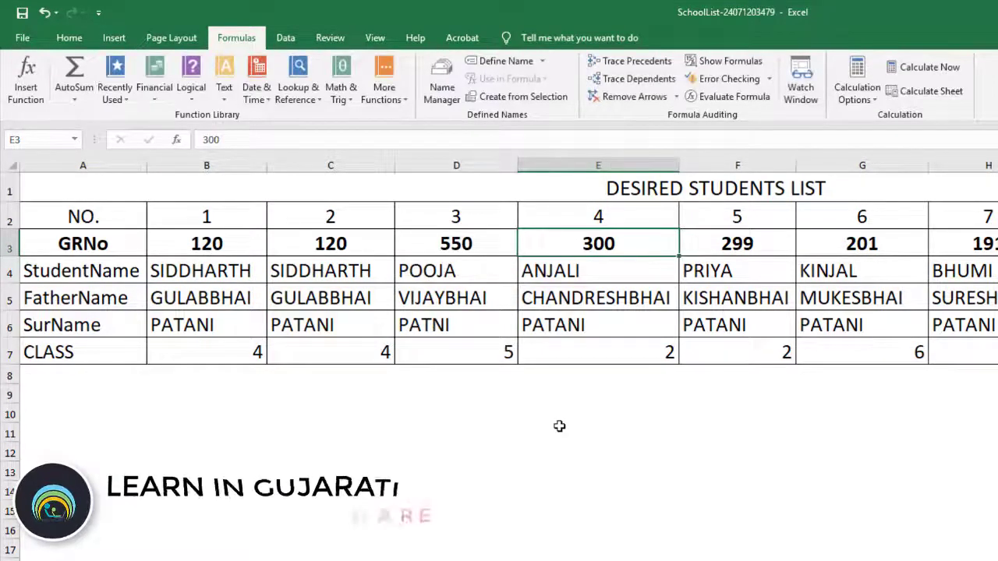
{"action": "type", "text": "3"}
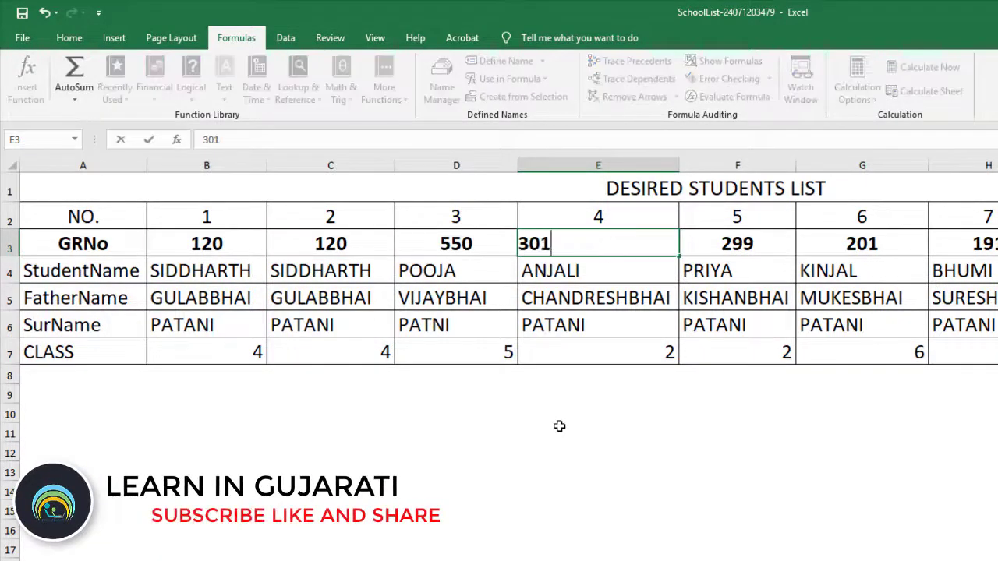
{"action": "key", "text": "Right"}
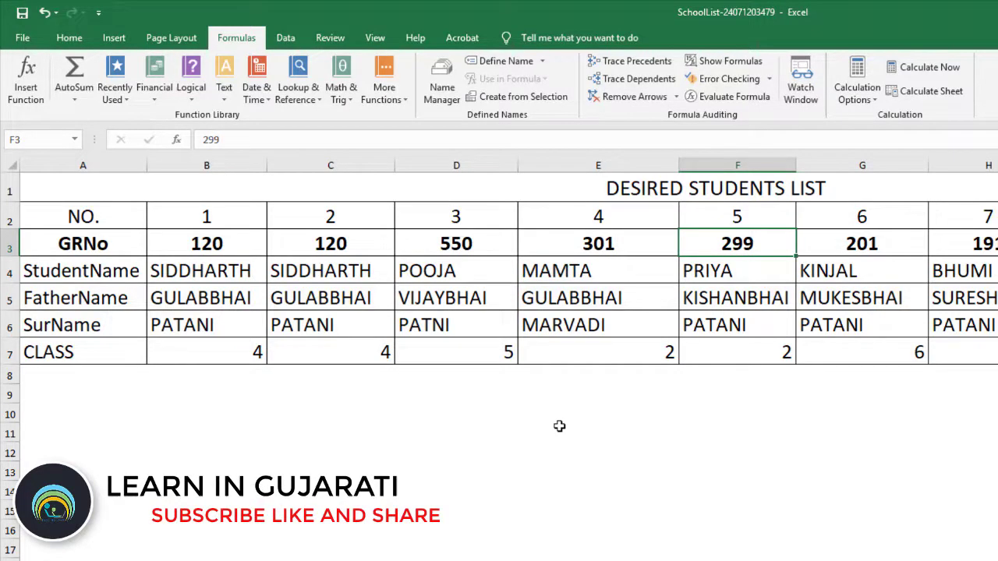